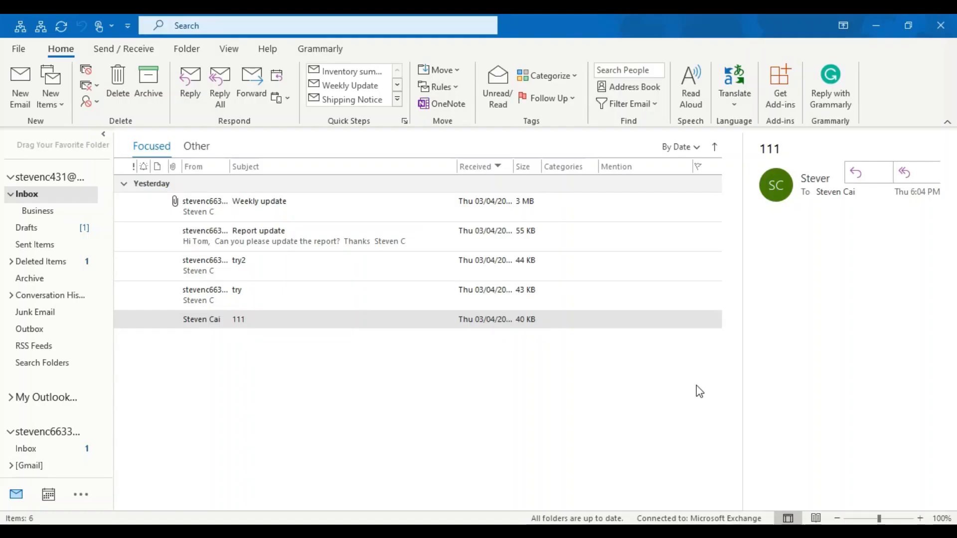
- Start a new email and place the caret in its body
click(190, 531)
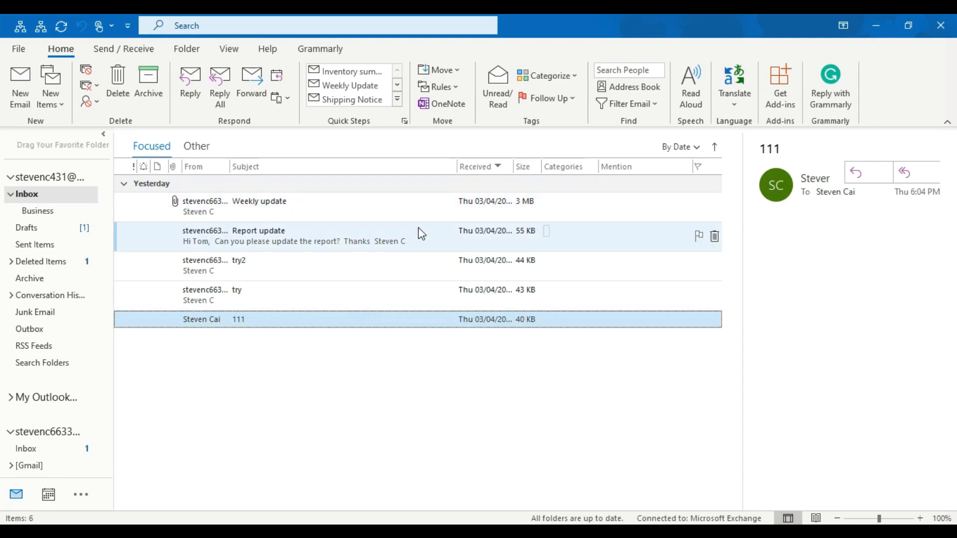
click(28, 90)
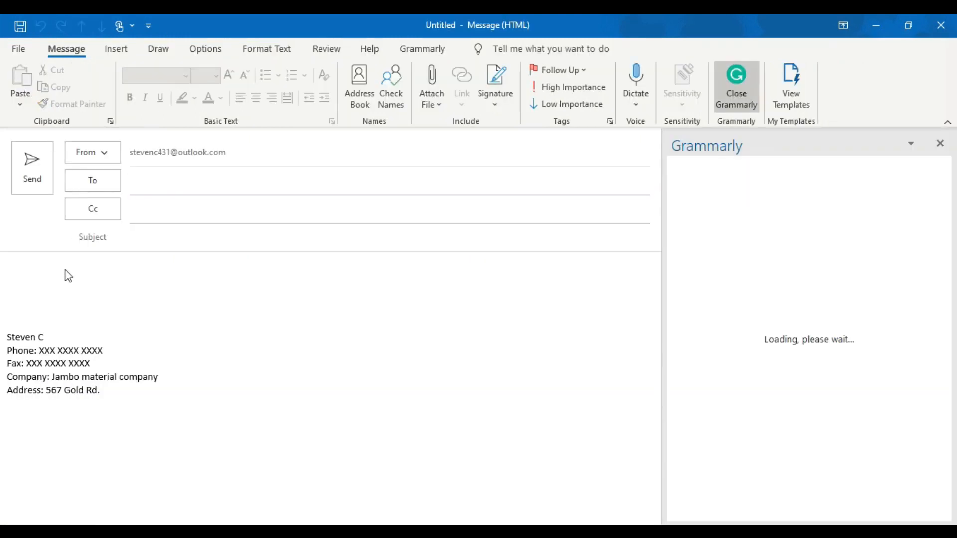
click(68, 276)
- Type a greeting, then 'Can you do something to me.' and 'We would like to made a little chang.' on separate lines
text(Dear Jim,)
key(Return)
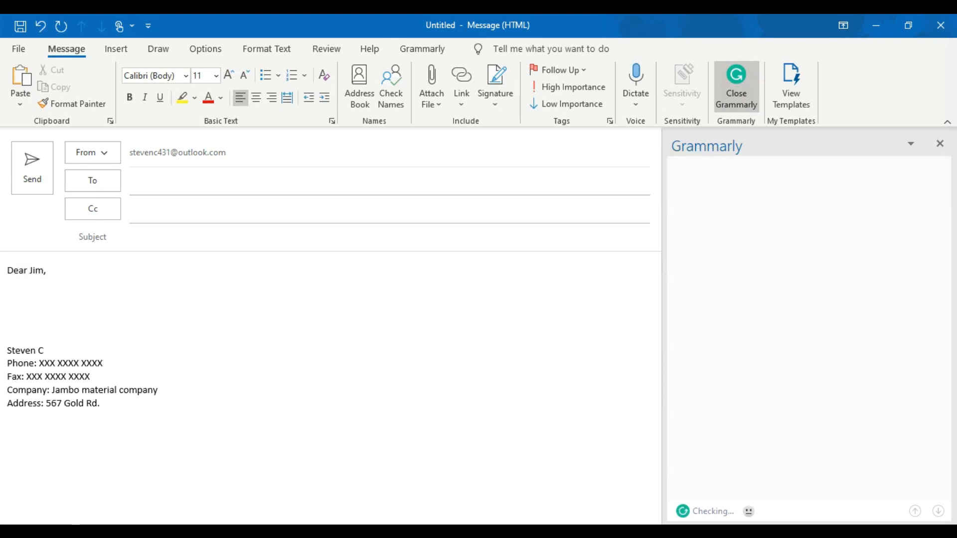
text(Can you do somethin)
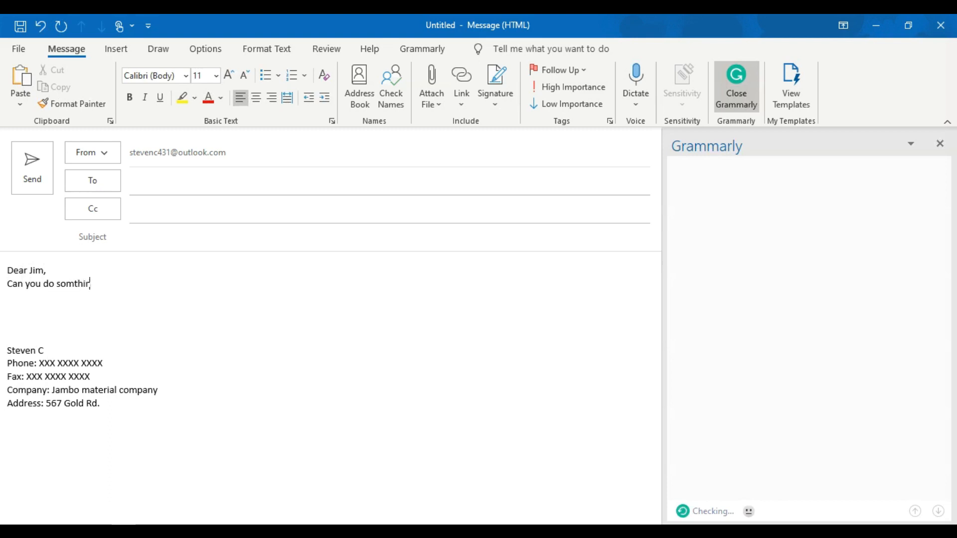
text(g to me.)
key(Return)
text(We woul)
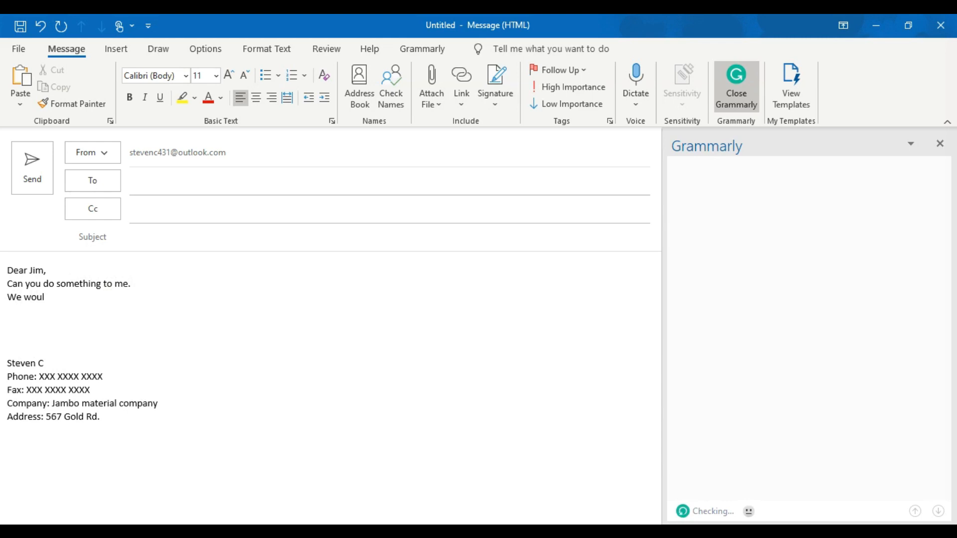
text(d like to made a little )
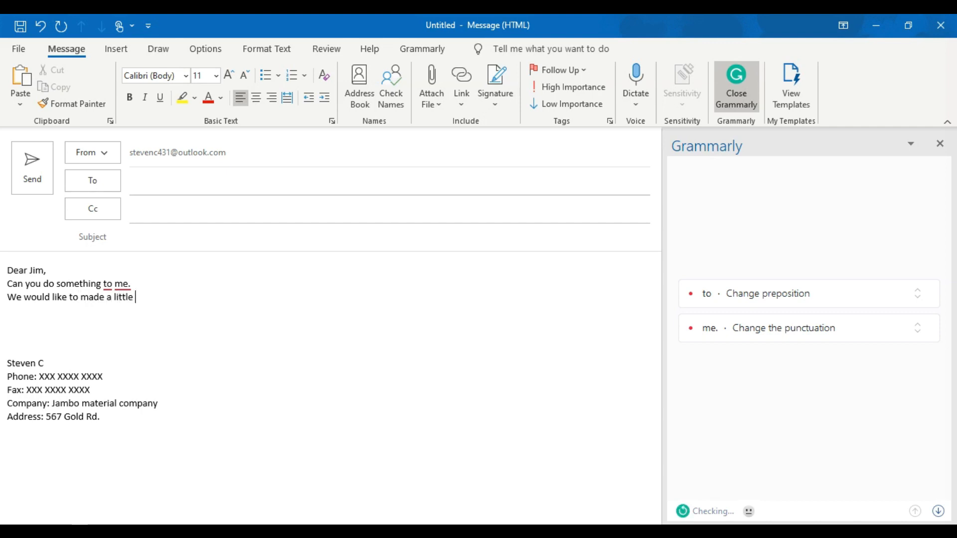
text(chang.)
key(Return)
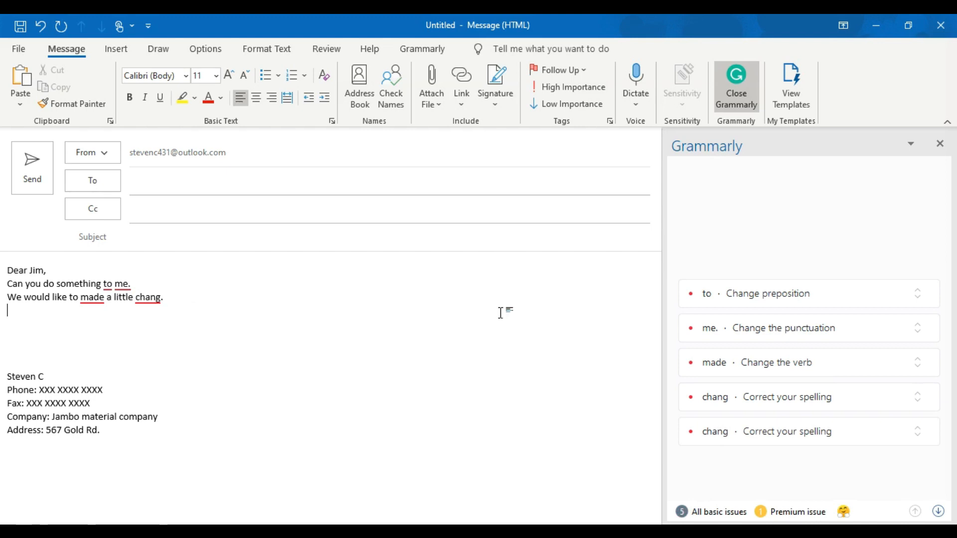
- Accept Grammarly's fixes: to→for, full stop→question mark, made→make, chang→change
click(713, 301)
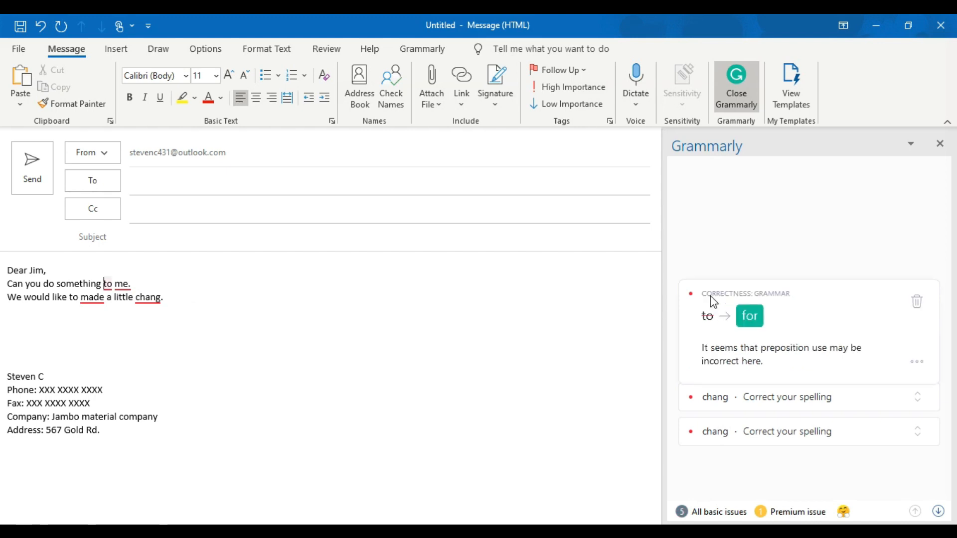
click(754, 321)
click(721, 328)
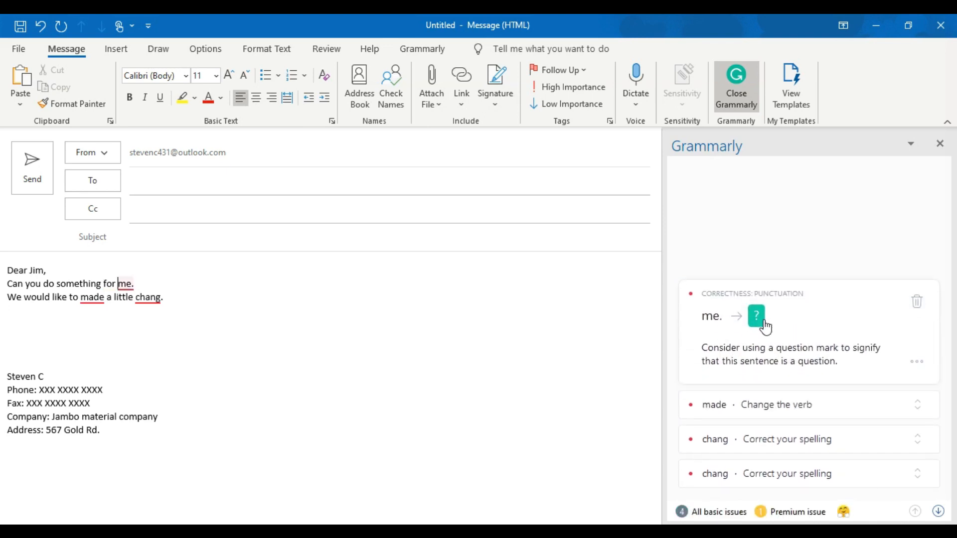
click(759, 322)
click(727, 337)
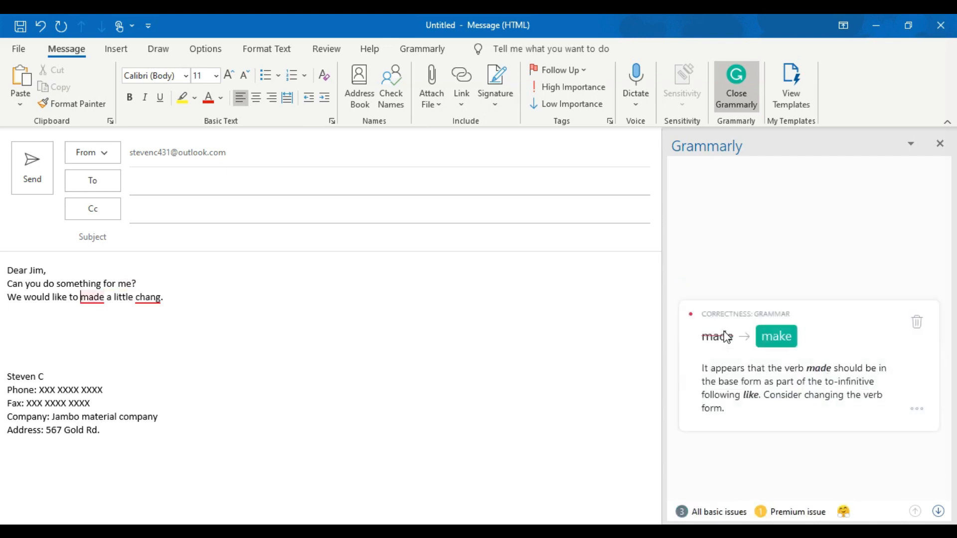
click(775, 348)
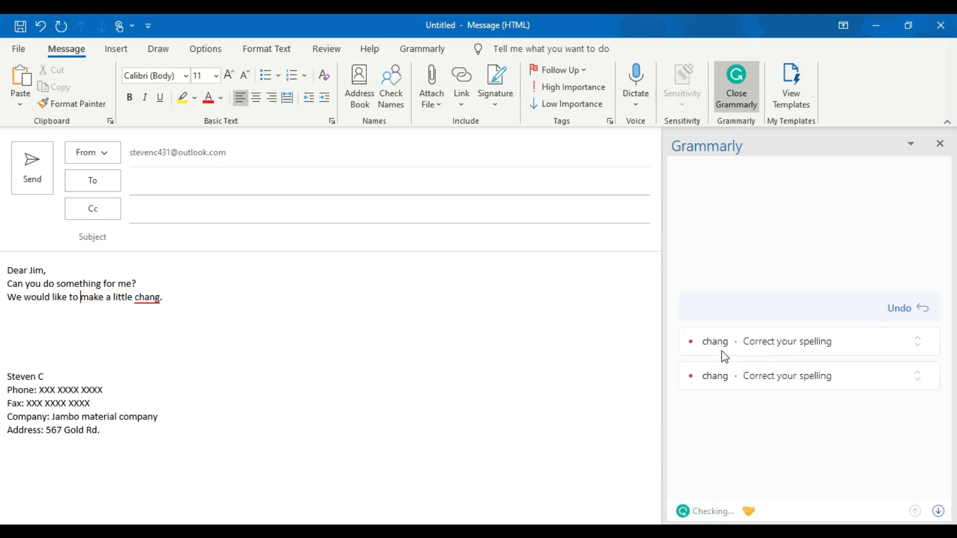
click(722, 349)
click(782, 366)
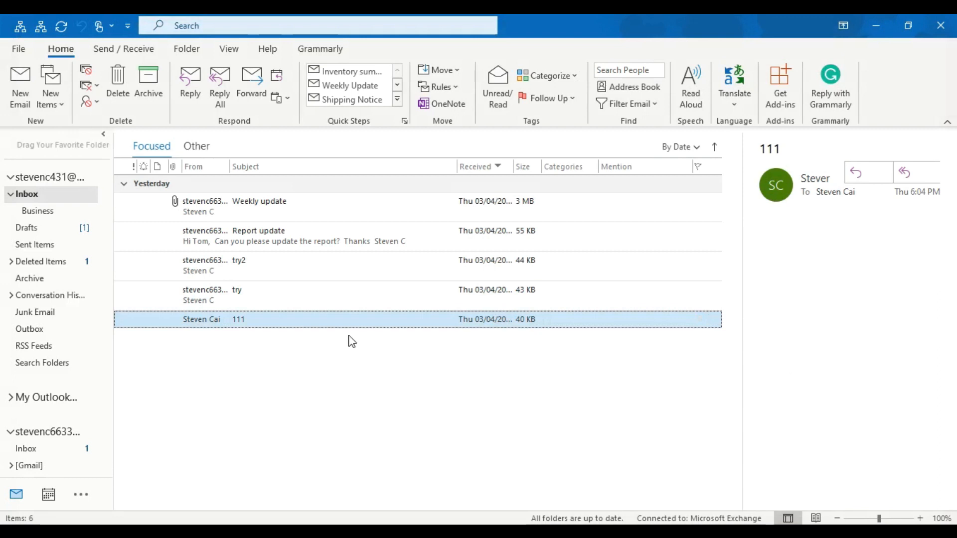
- Start a new email and type 'today is20210305' and 'If you can come on' in the body
click(20, 99)
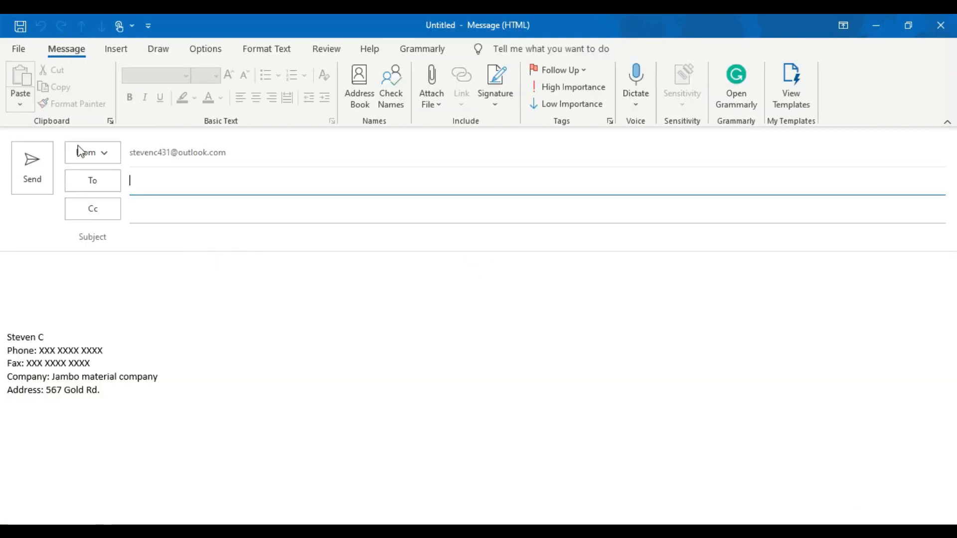
click(154, 275)
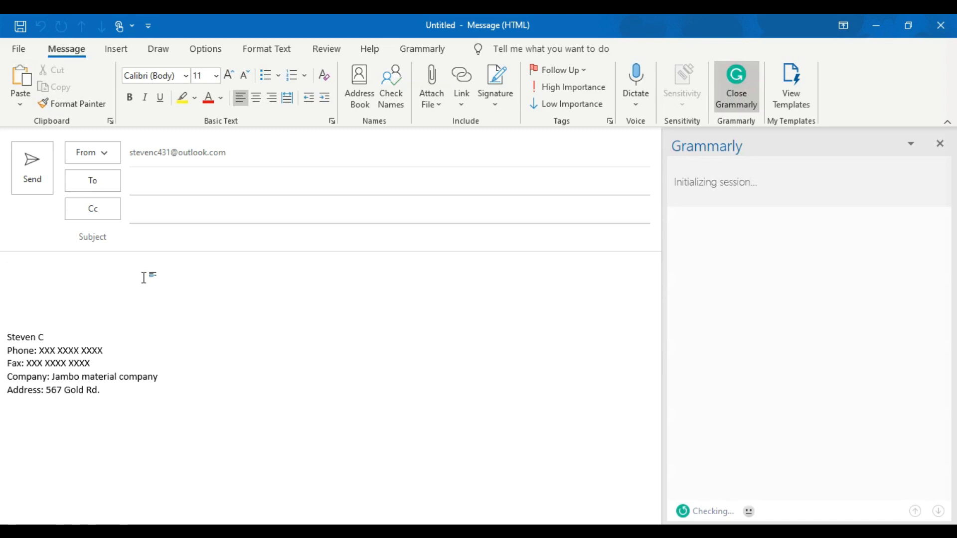
text(today is)
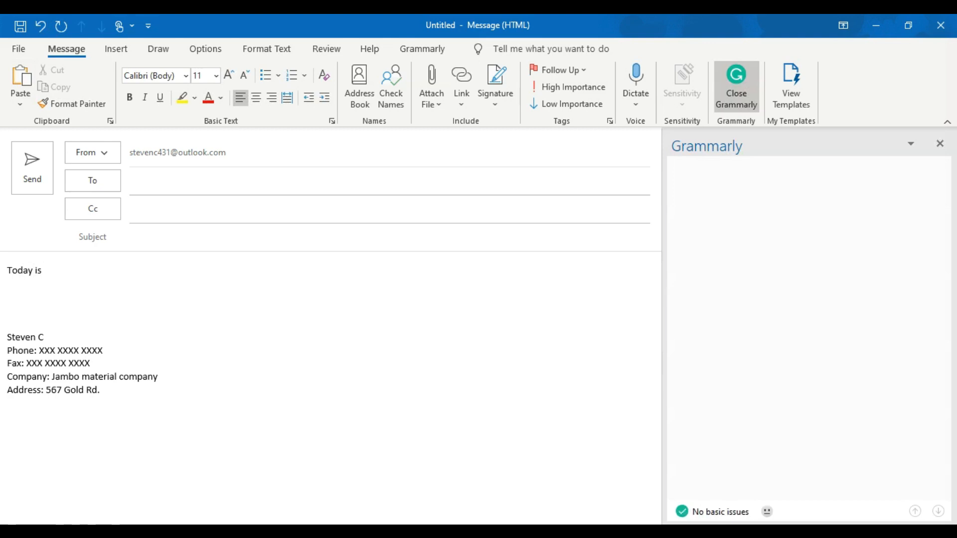
text(20210305)
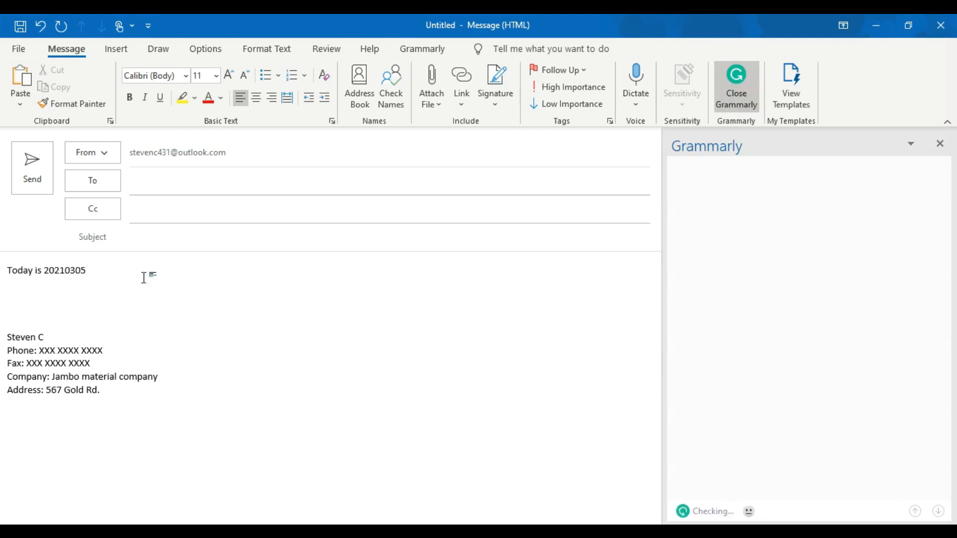
key(Return)
text(If you can come on)
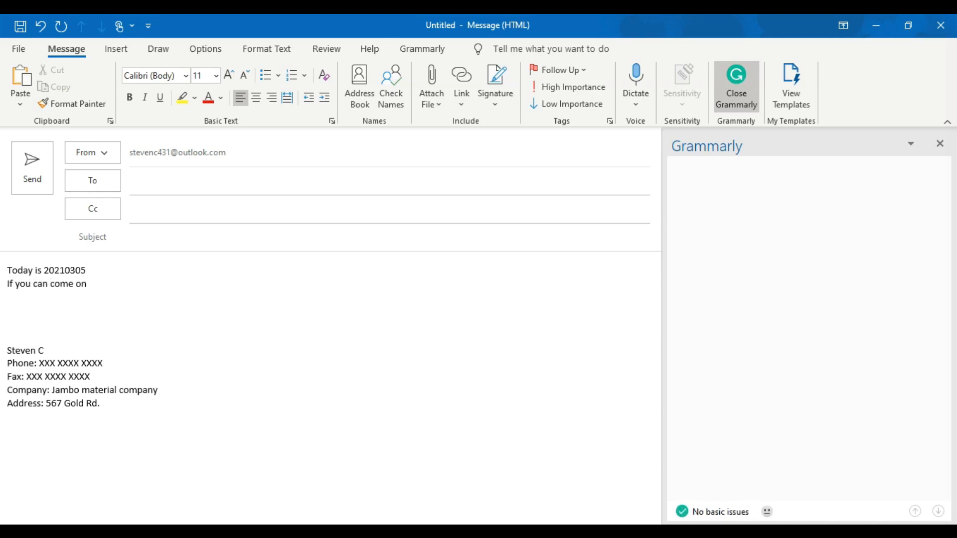
- Insert today's date, then the saved order-confirmation and customer thank-you text blocks
text(2021-03-05)
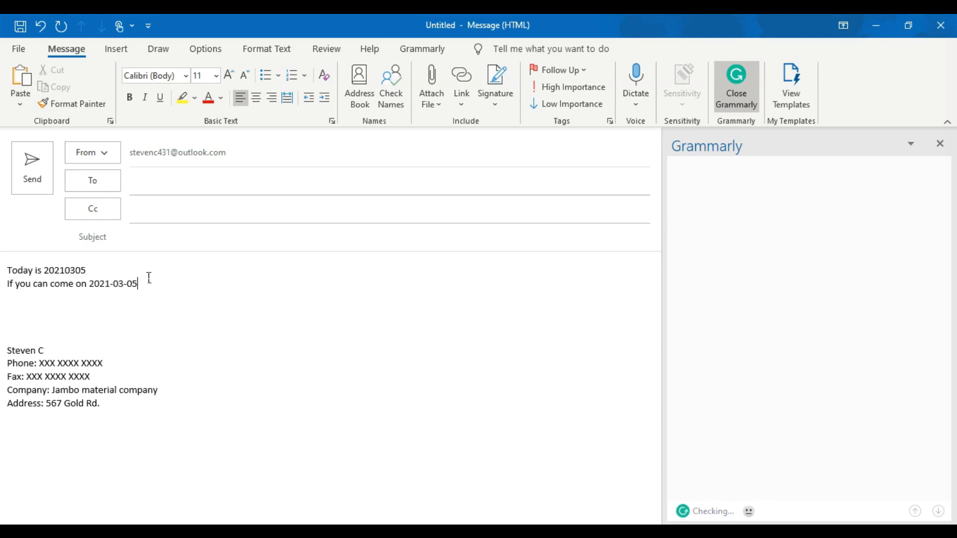
key(Return)
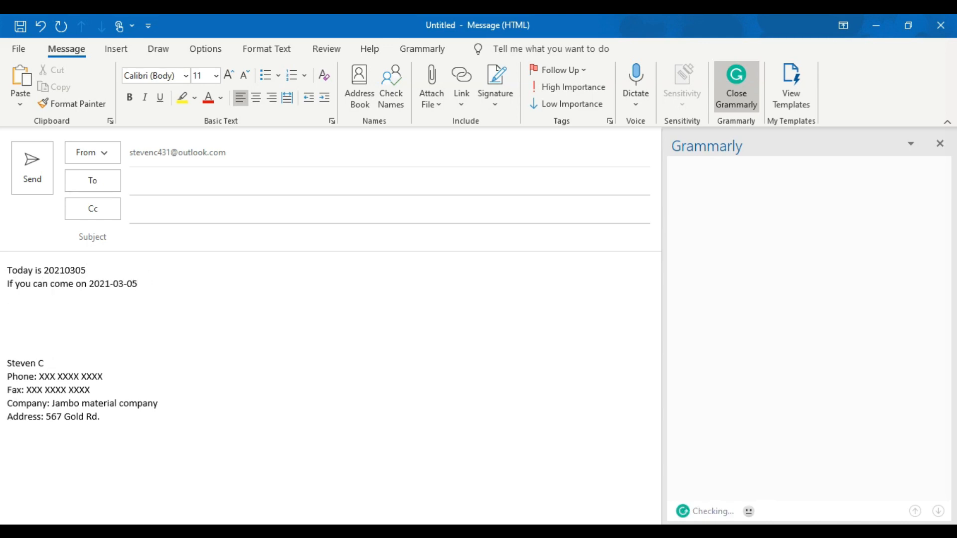
key(Return)
key(Return)
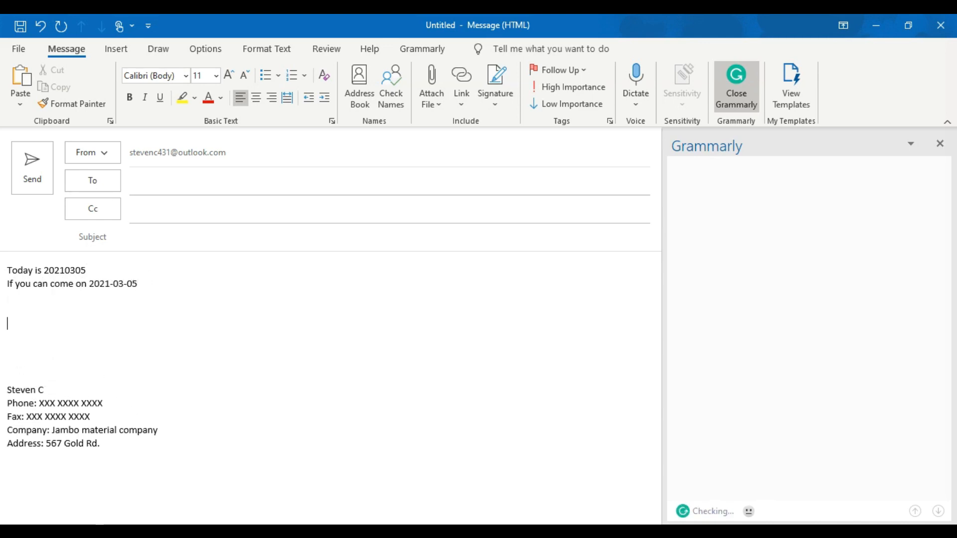
text(Hi, Can you please confirm the orders?  thanks a lot.)
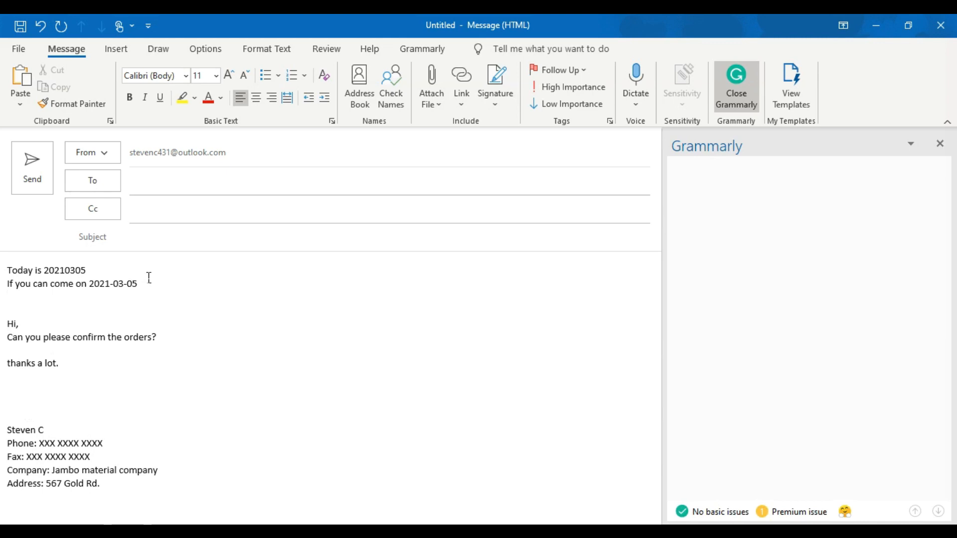
text(Dear Customer, Thank you for your order, we will give you feedback within two days.)
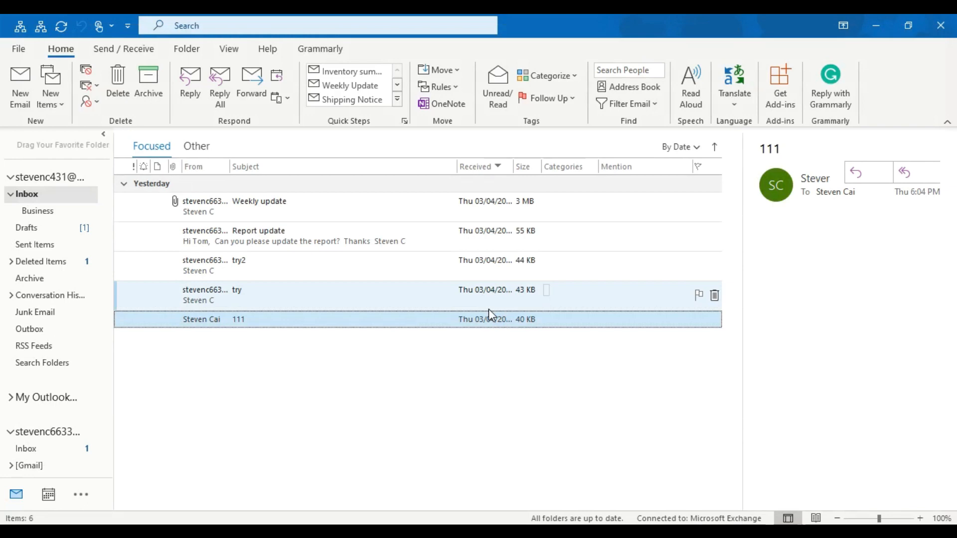
- Open the Shipping plan template from the Outlook Template folder, then close it without saving
click(211, 531)
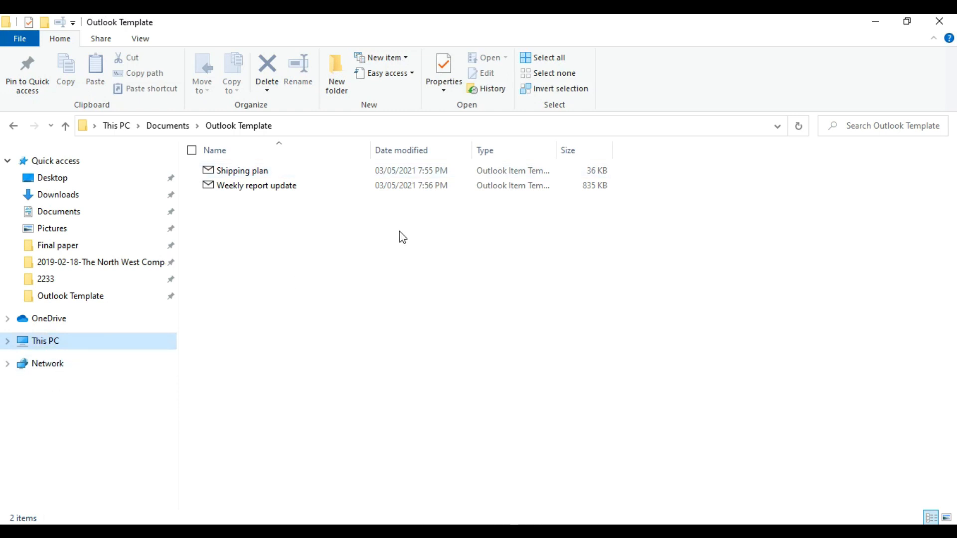
click(321, 169)
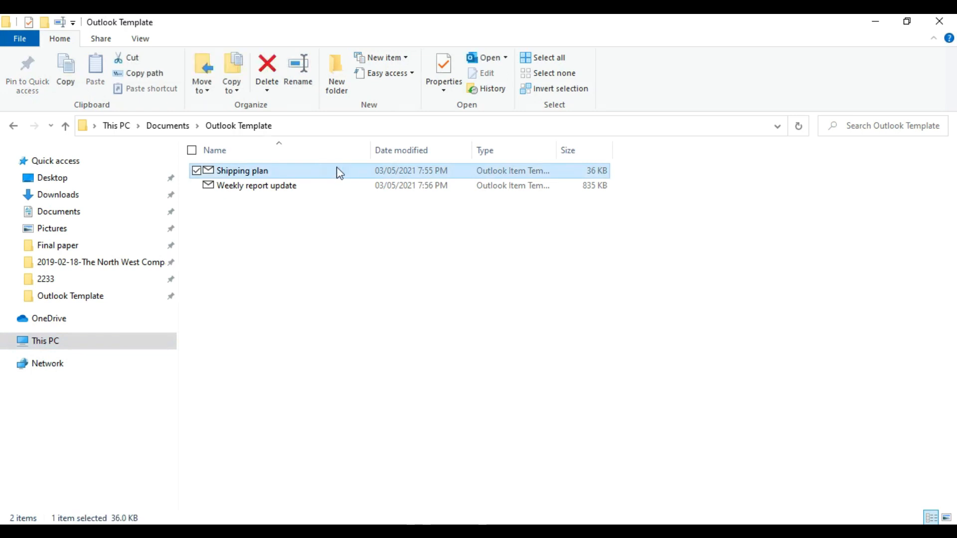
double_click(339, 172)
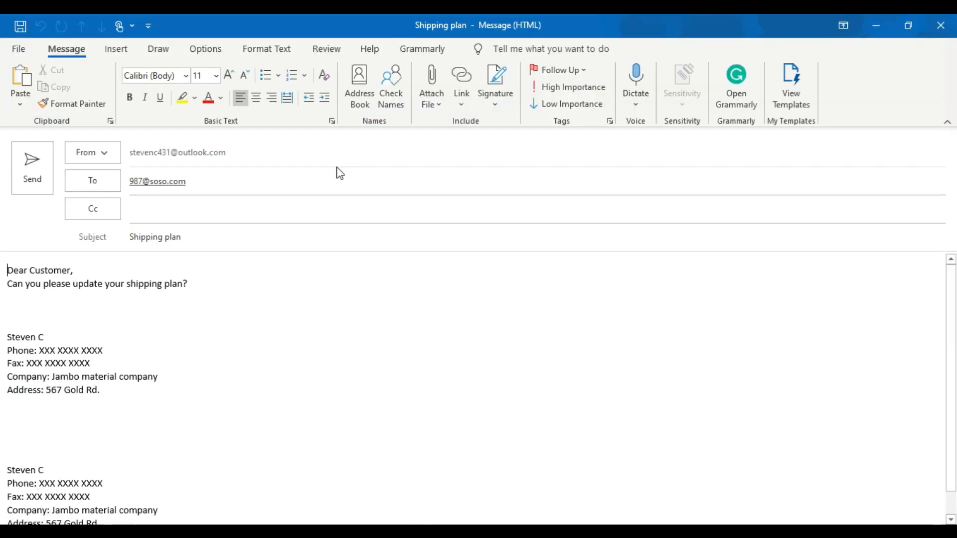
click(164, 210)
click(81, 352)
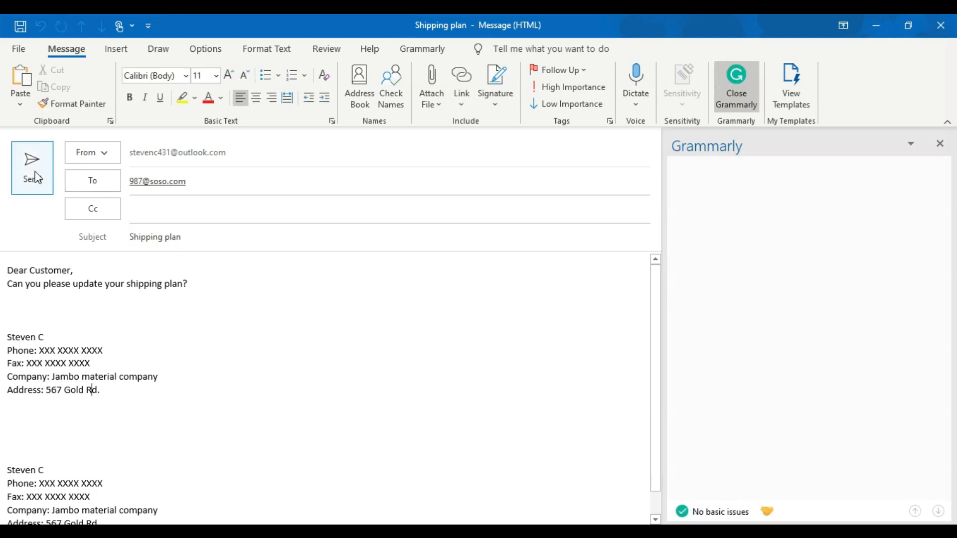
click(941, 31)
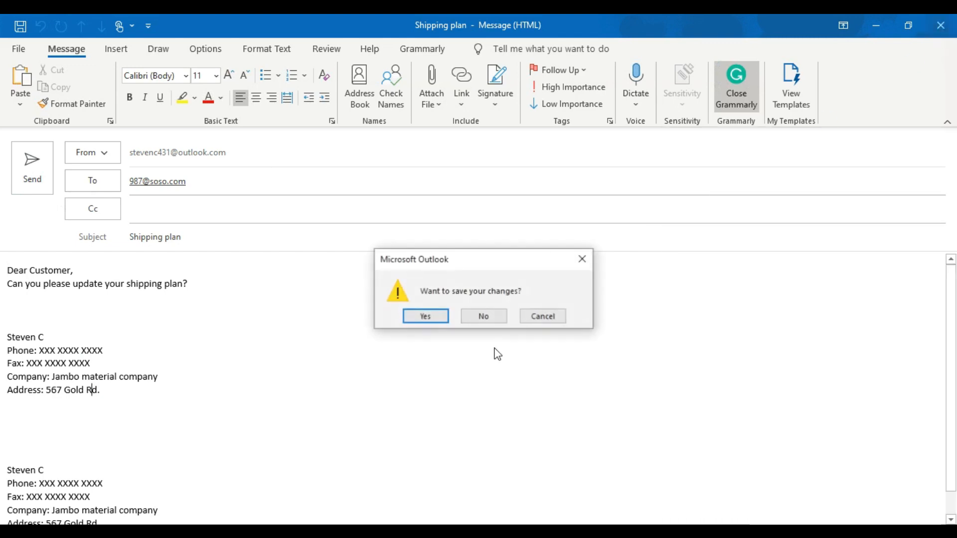
click(491, 318)
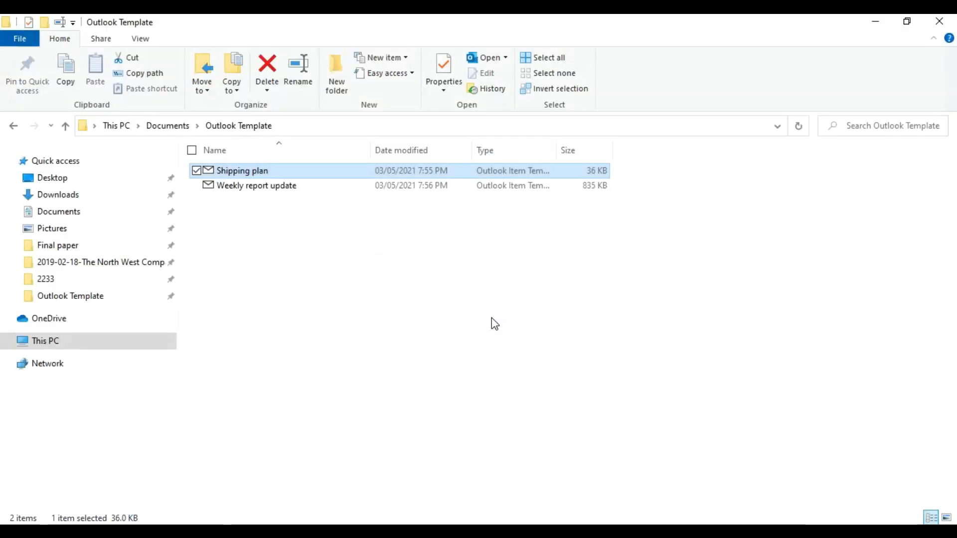
- Open the Weekly report update template and colour the words 'weekly report' red
double_click(278, 191)
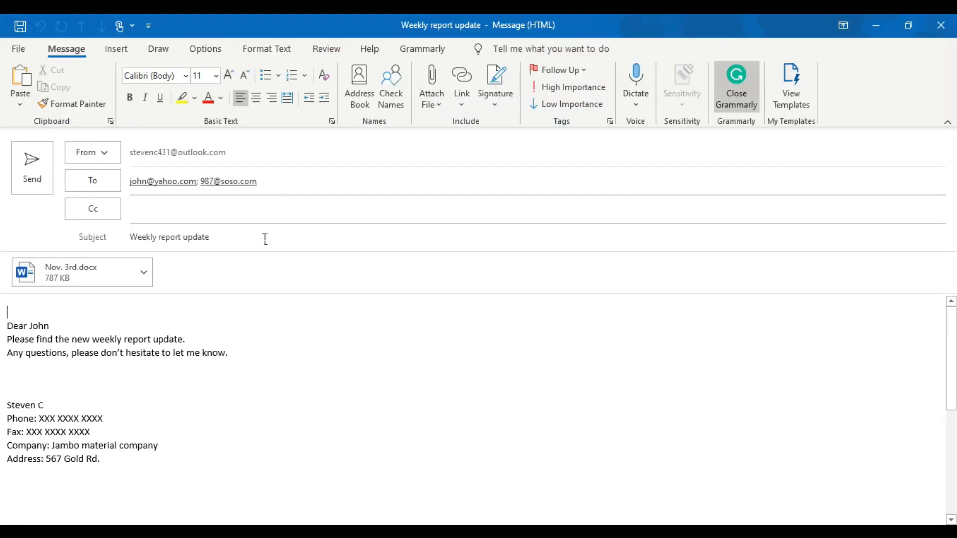
click(179, 358)
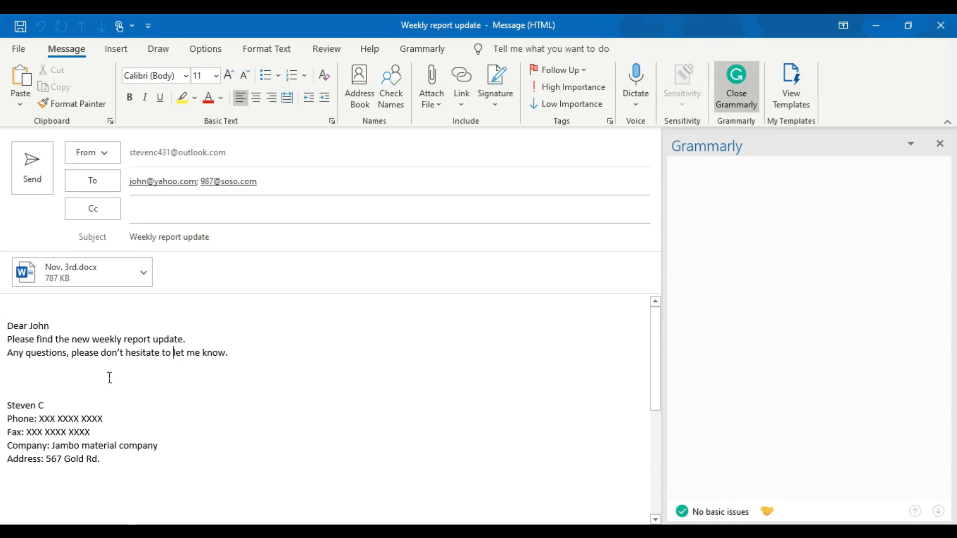
drag(92, 339, 151, 341)
click(209, 97)
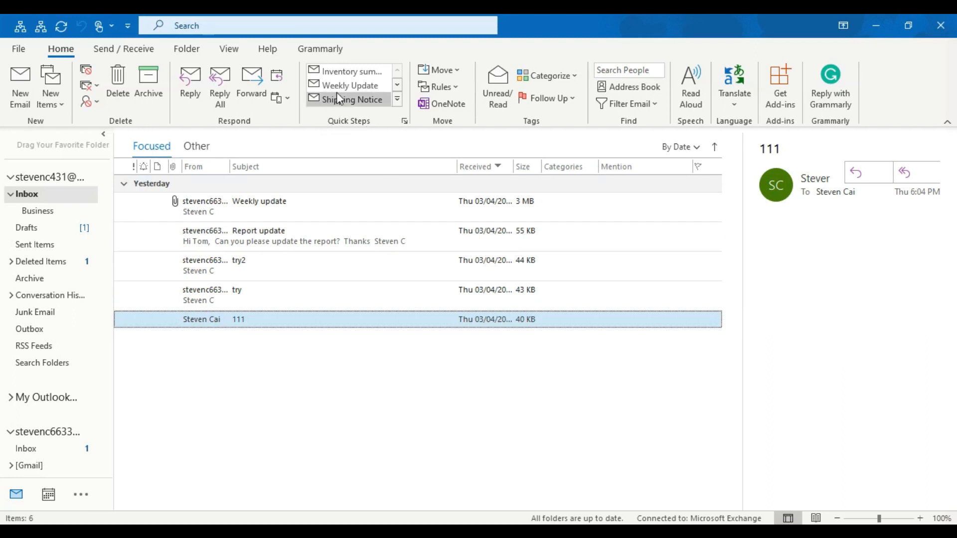
click(353, 73)
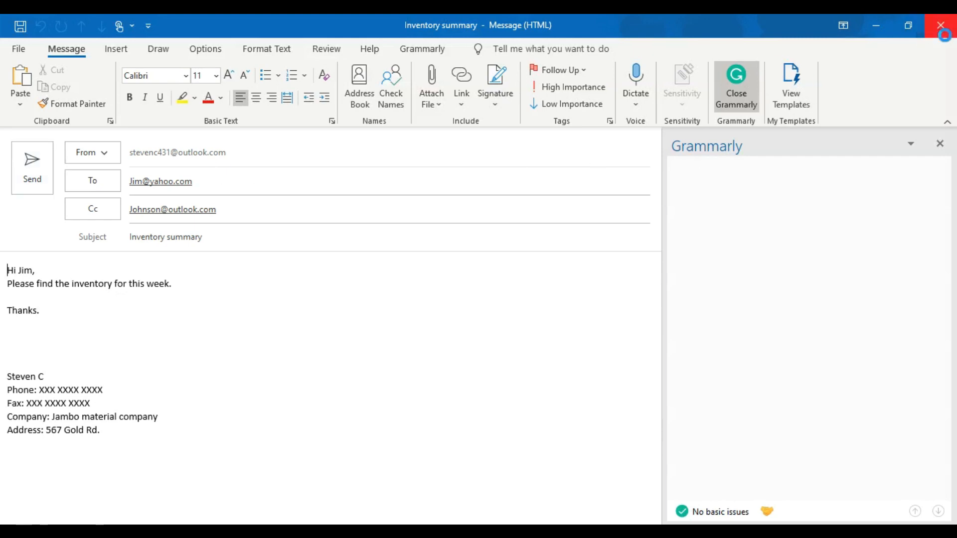
click(940, 26)
click(471, 322)
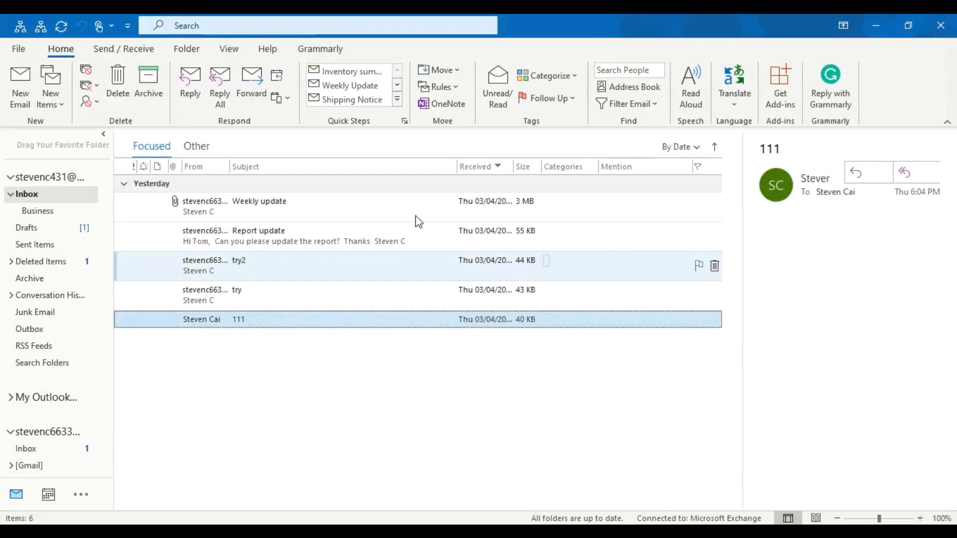
click(363, 103)
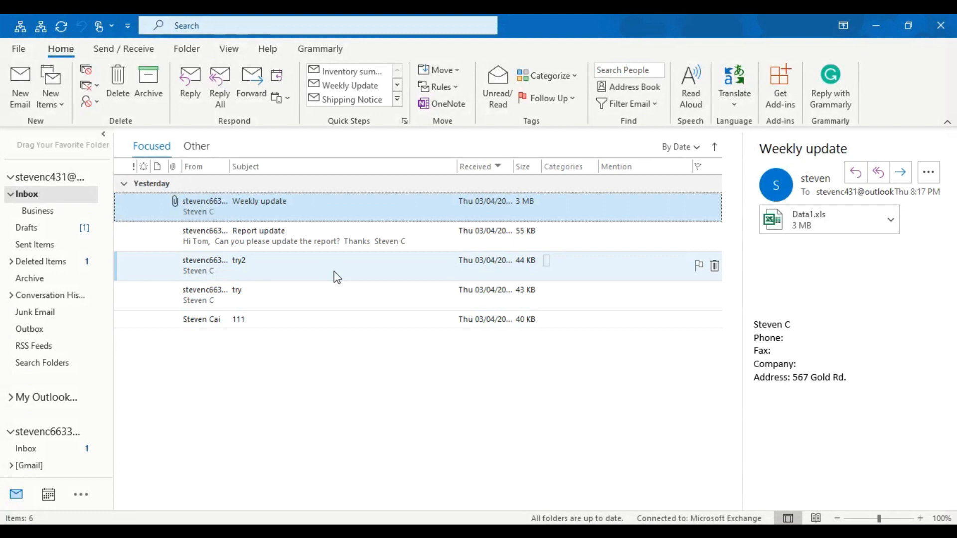
double_click(299, 213)
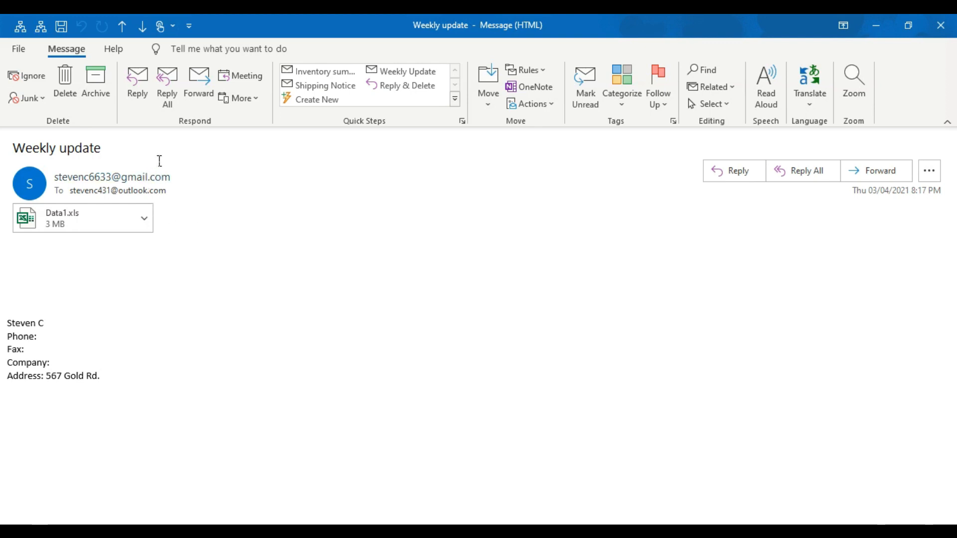
click(160, 94)
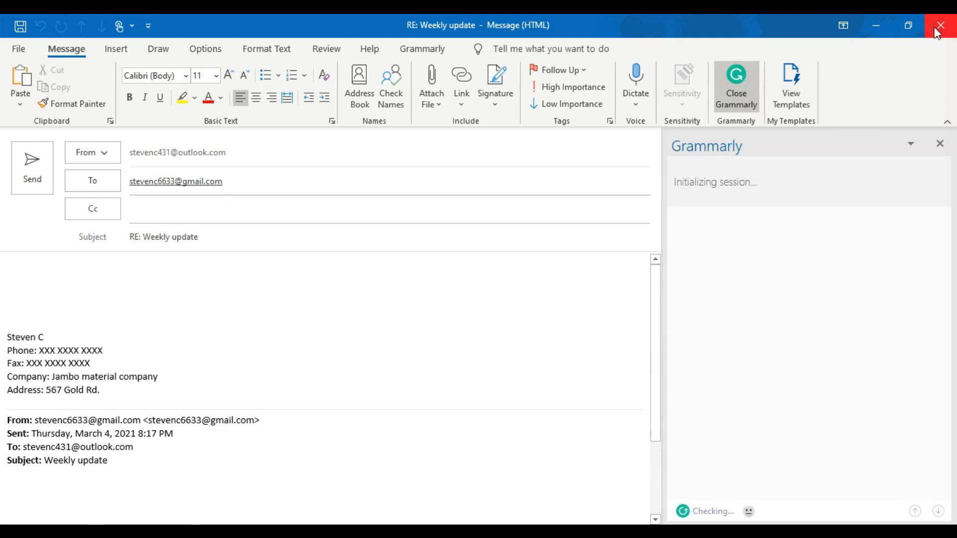
key(Escape)
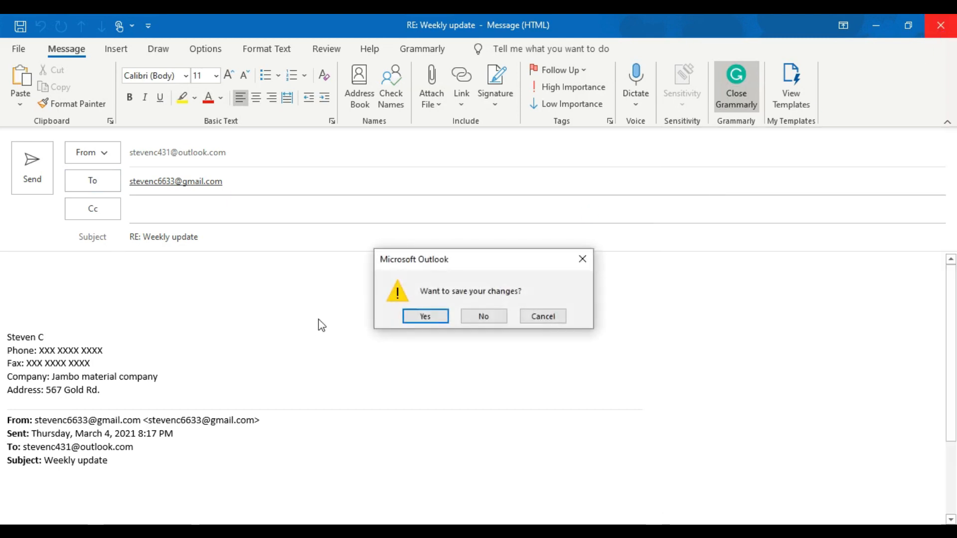
click(481, 317)
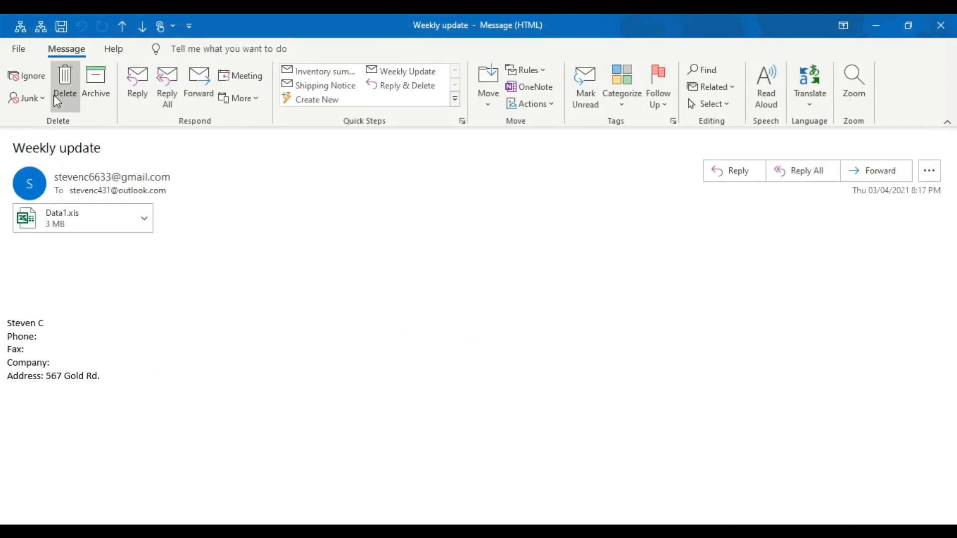
click(22, 28)
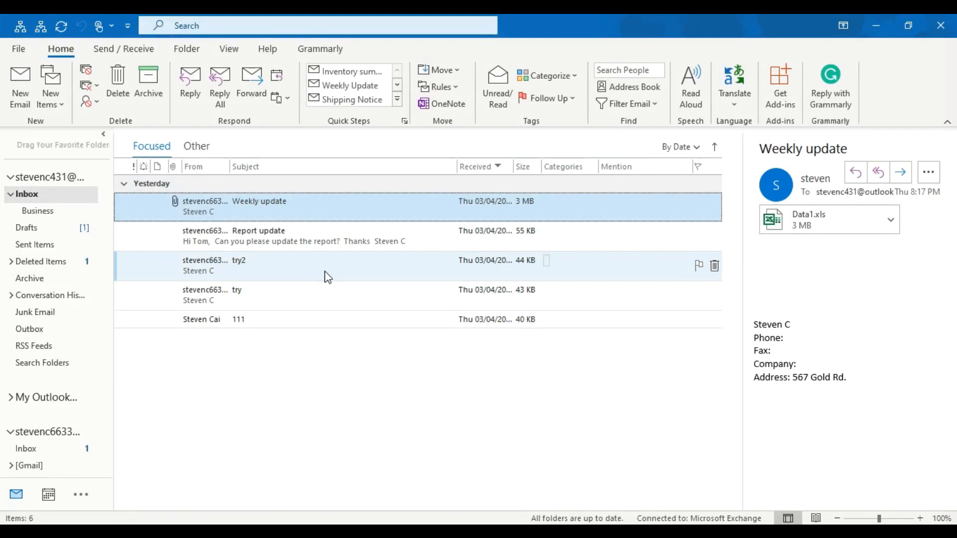
click(501, 84)
click(285, 245)
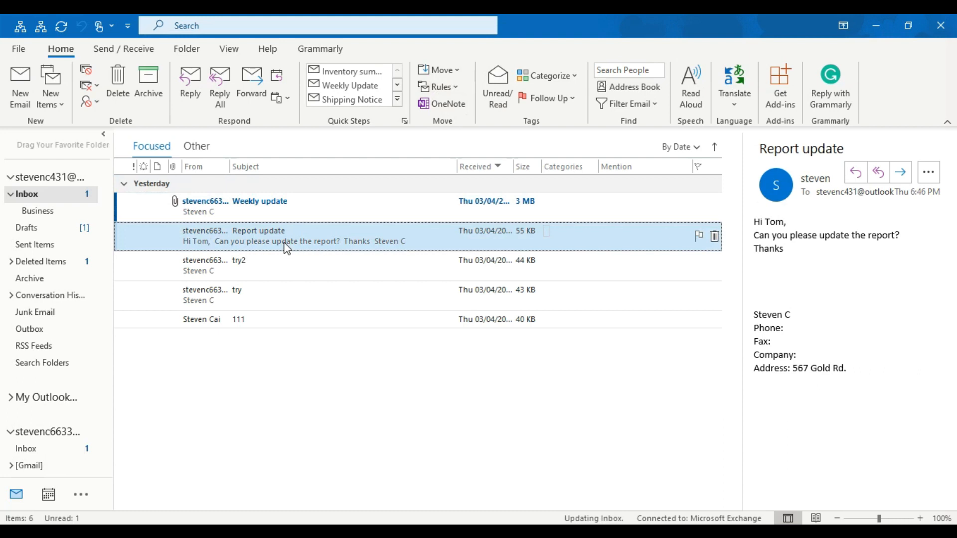
key(Up)
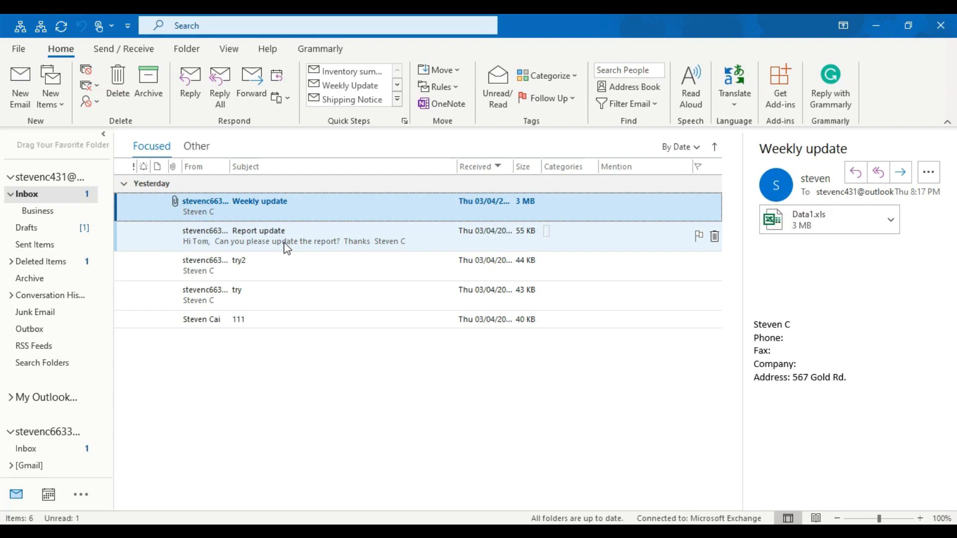
key(Down)
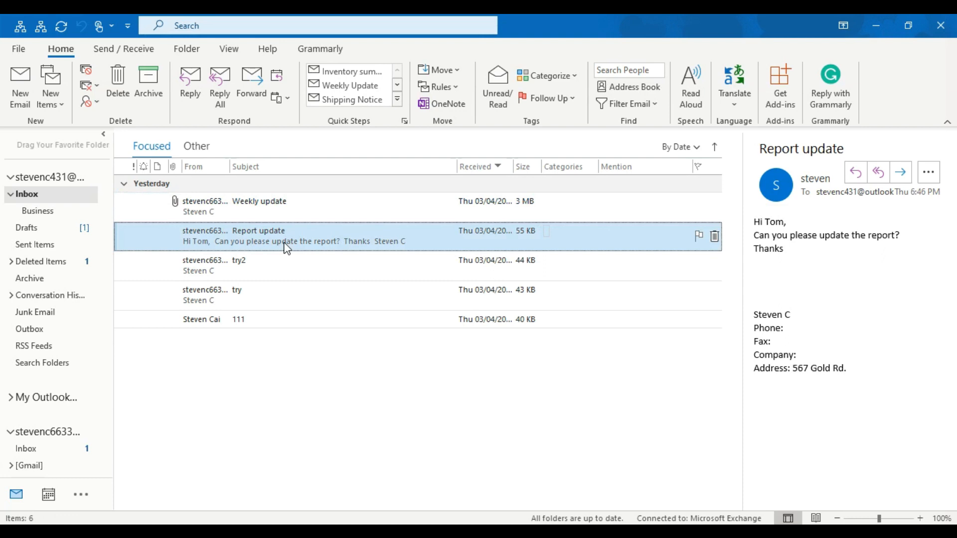
click(304, 211)
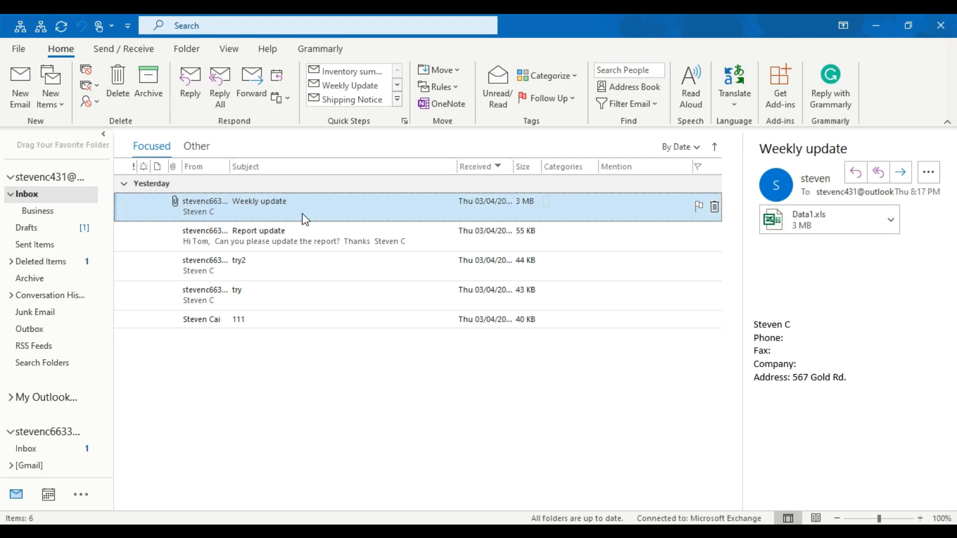
- Clear 'Mark item as read when selection changes' in Mail's Reading Pane options and confirm both dialogs
click(18, 48)
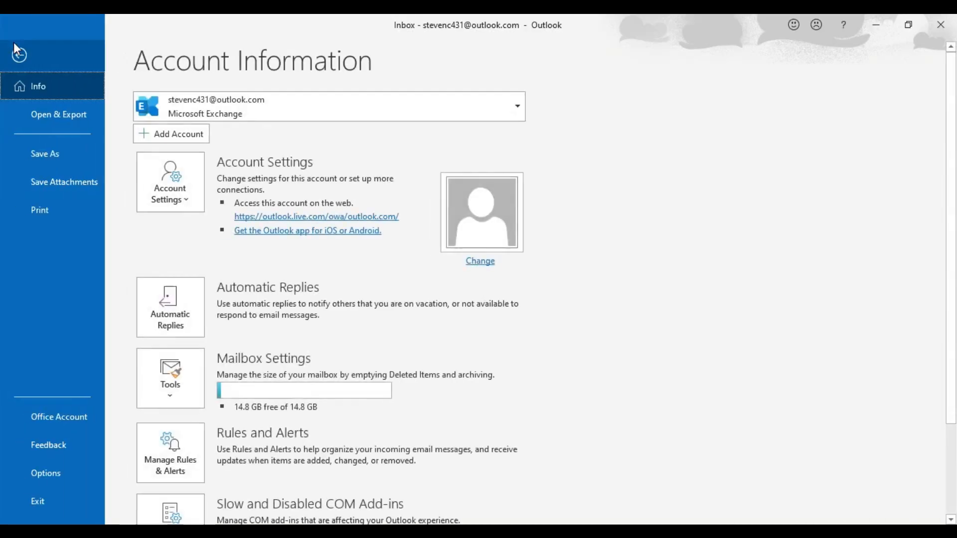
click(46, 474)
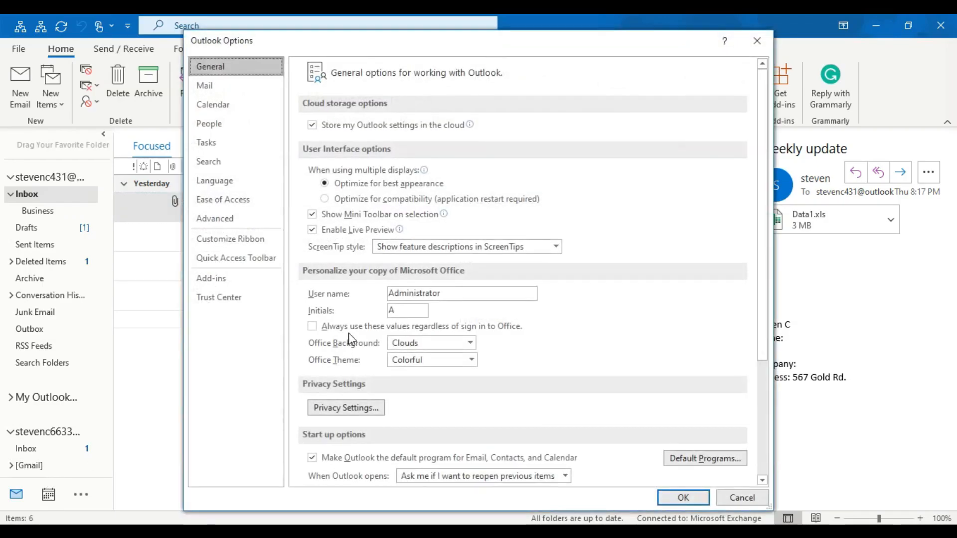
click(215, 90)
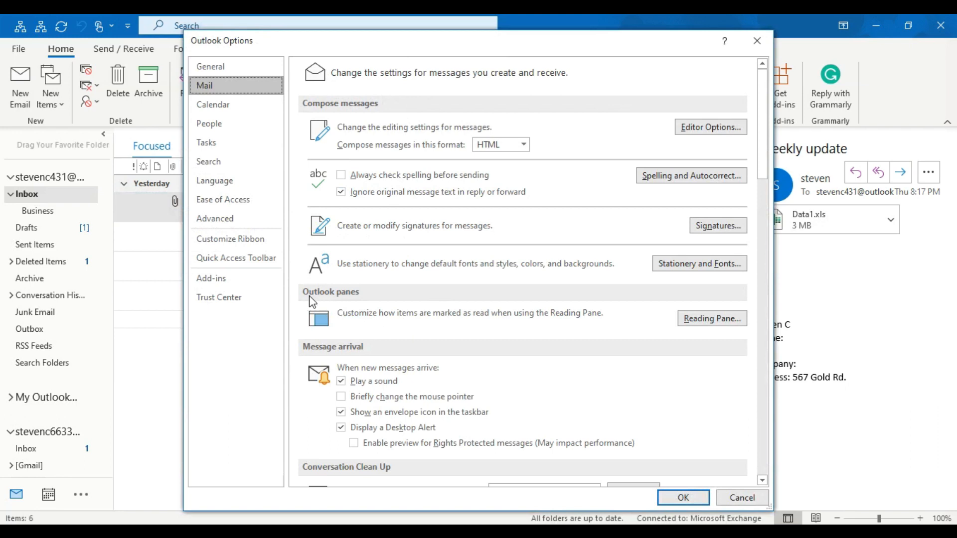
click(713, 321)
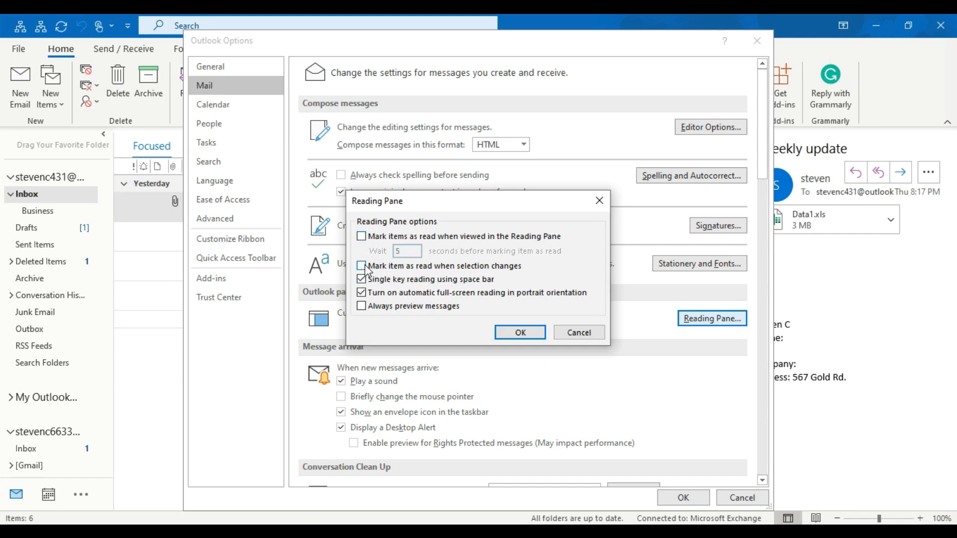
click(525, 333)
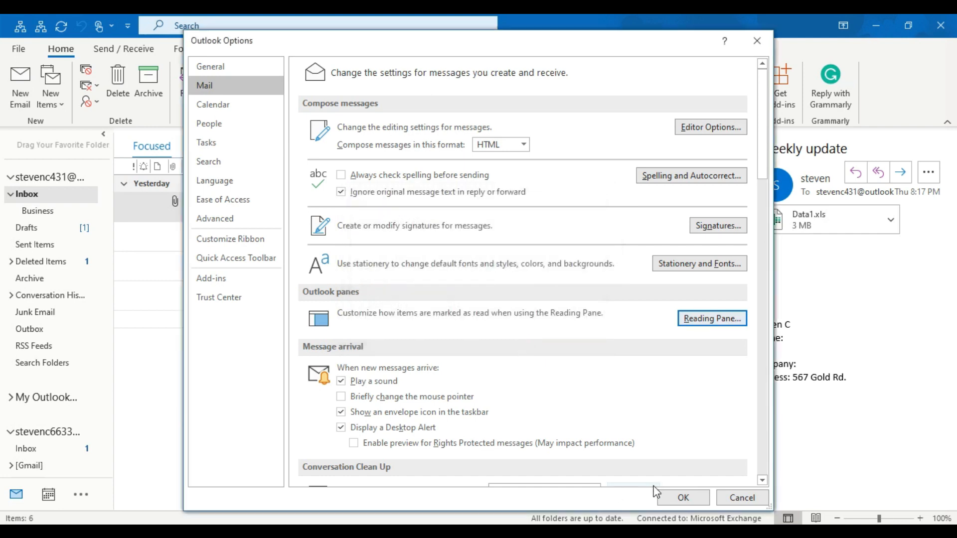
click(681, 497)
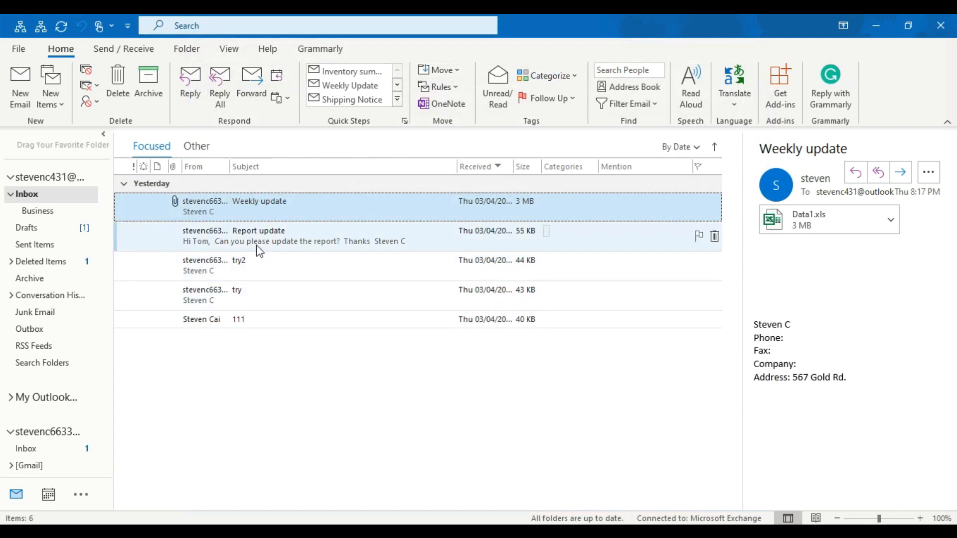
- Mark Weekly update unread and check it stays unread while previewing try2 and Report update
click(497, 96)
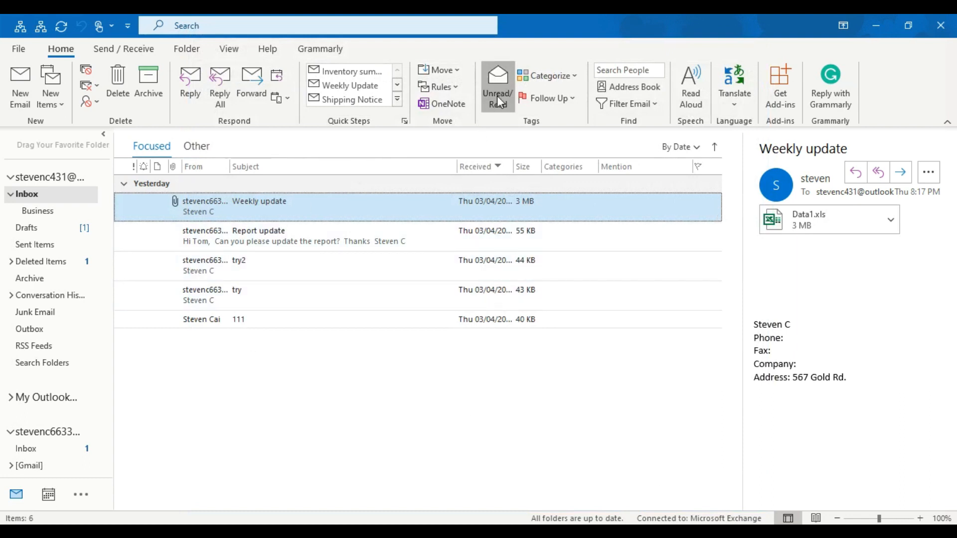
click(274, 257)
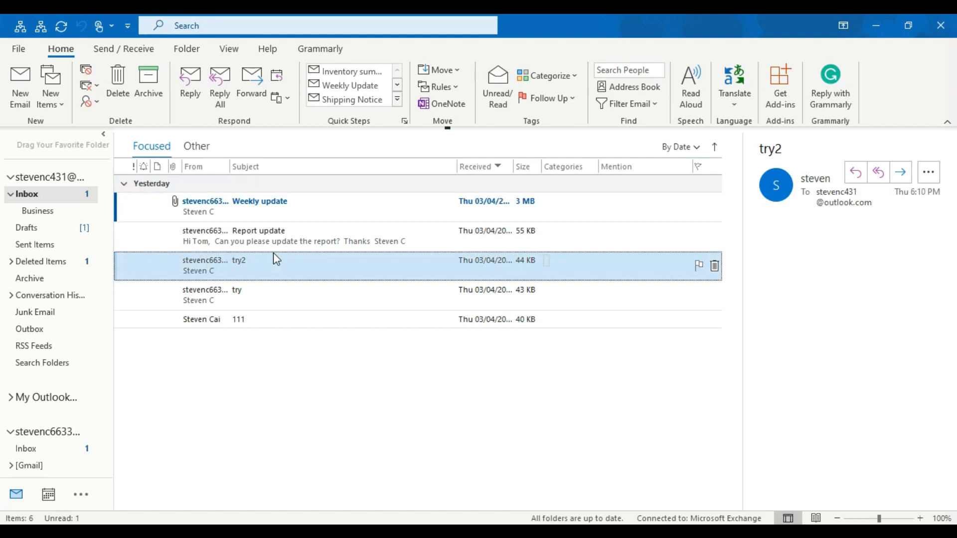
click(293, 218)
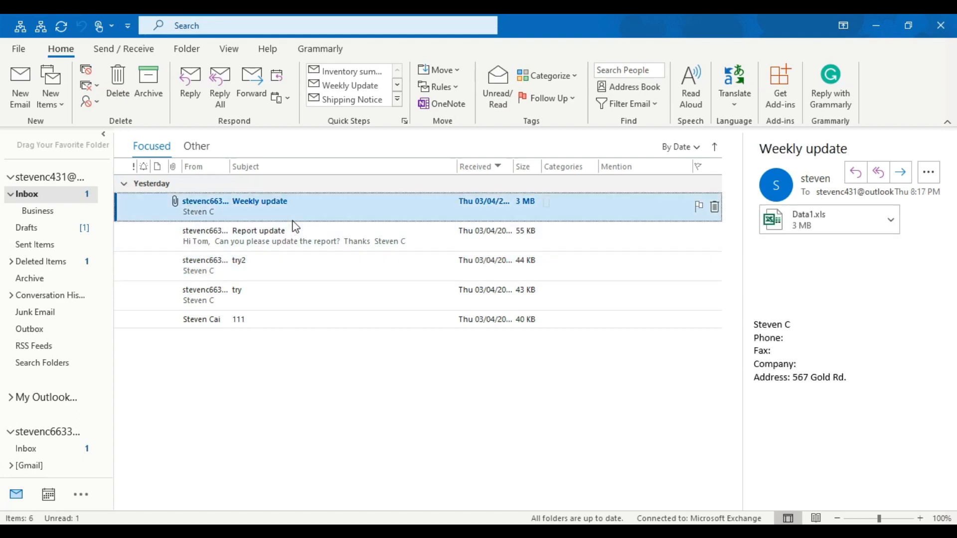
click(294, 229)
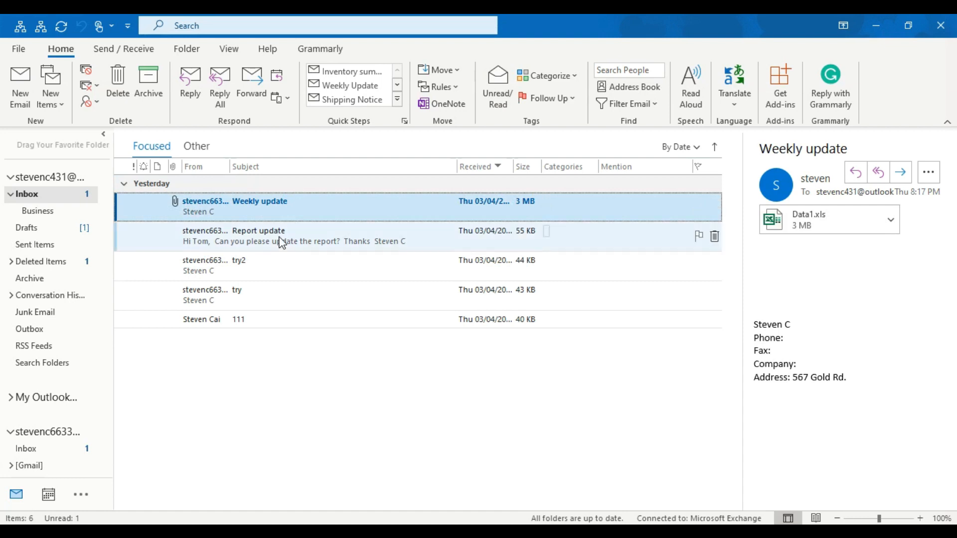
click(297, 216)
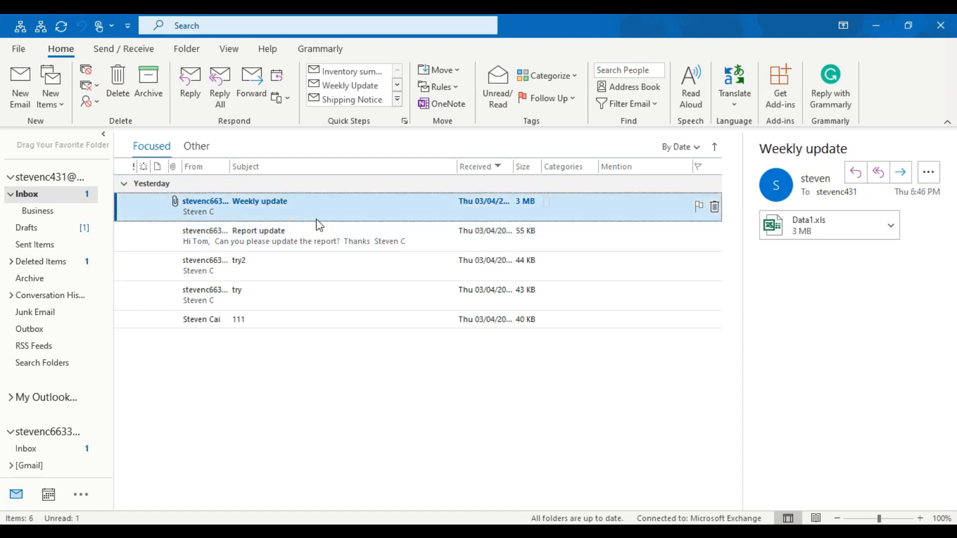
- Open and close Weekly update, then toggle Unread/Read so it ends up unread
double_click(316, 219)
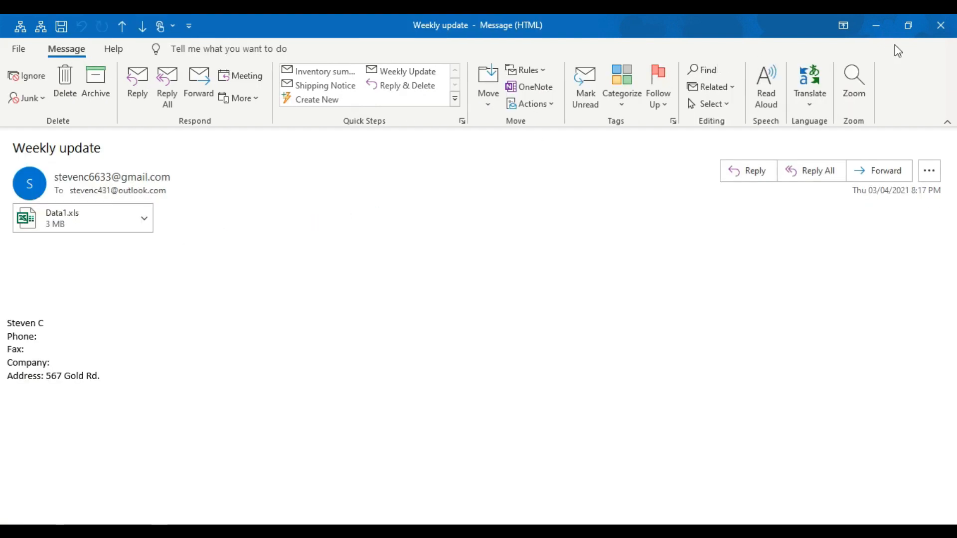
click(941, 27)
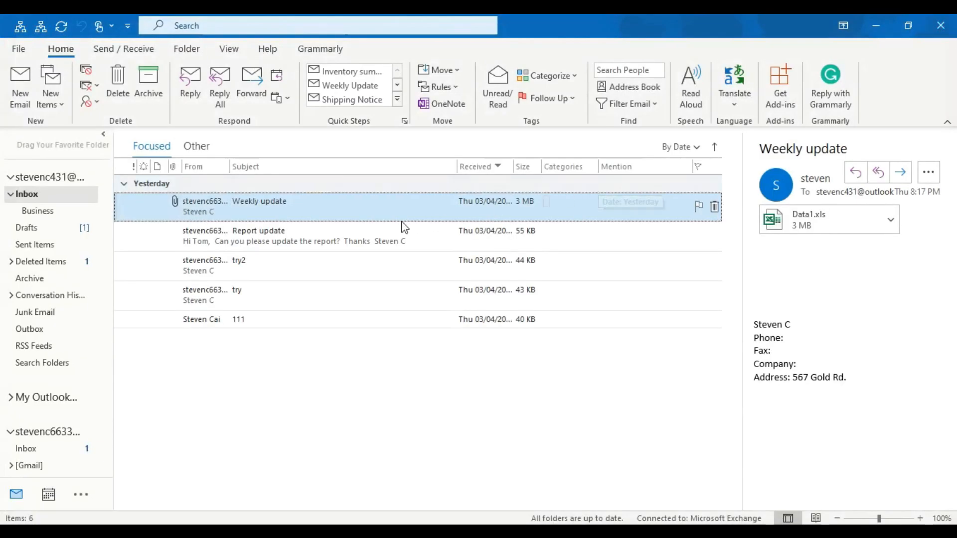
click(495, 88)
click(287, 256)
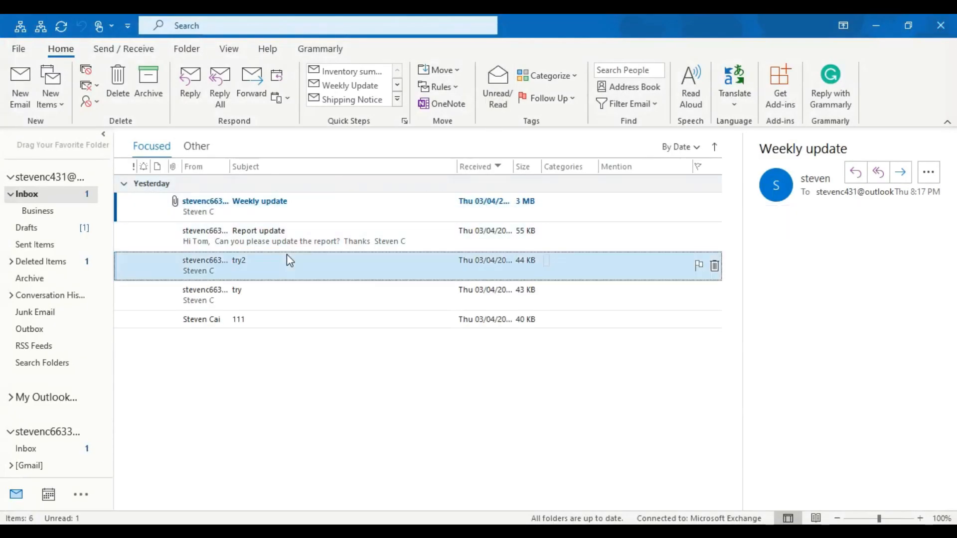
click(311, 217)
click(485, 88)
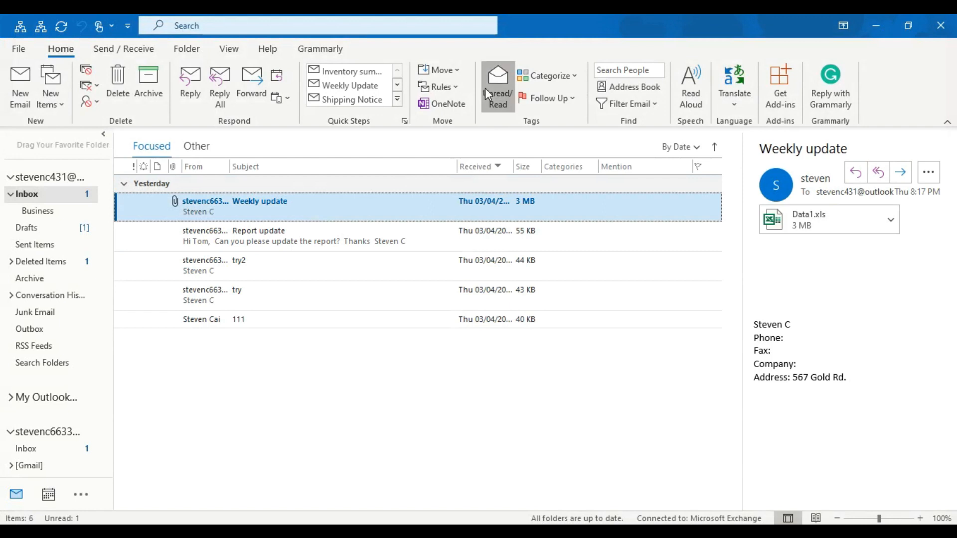
click(485, 87)
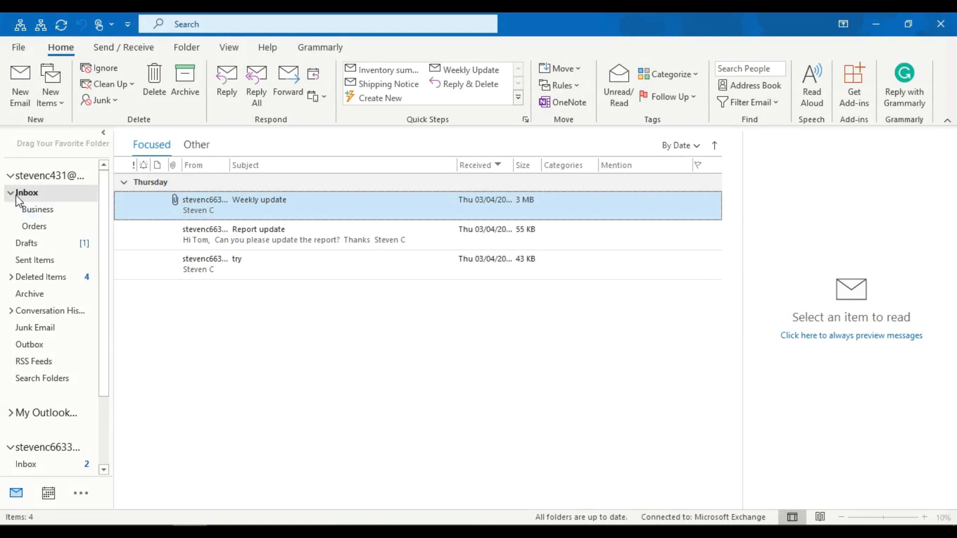
- Start a new email and attach Tax.xlsx from the recent files list
click(23, 102)
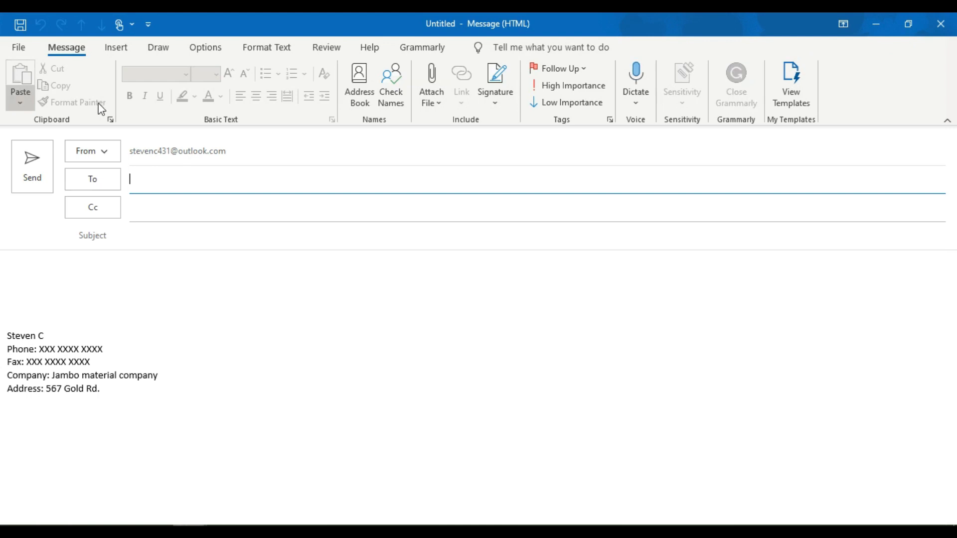
click(433, 105)
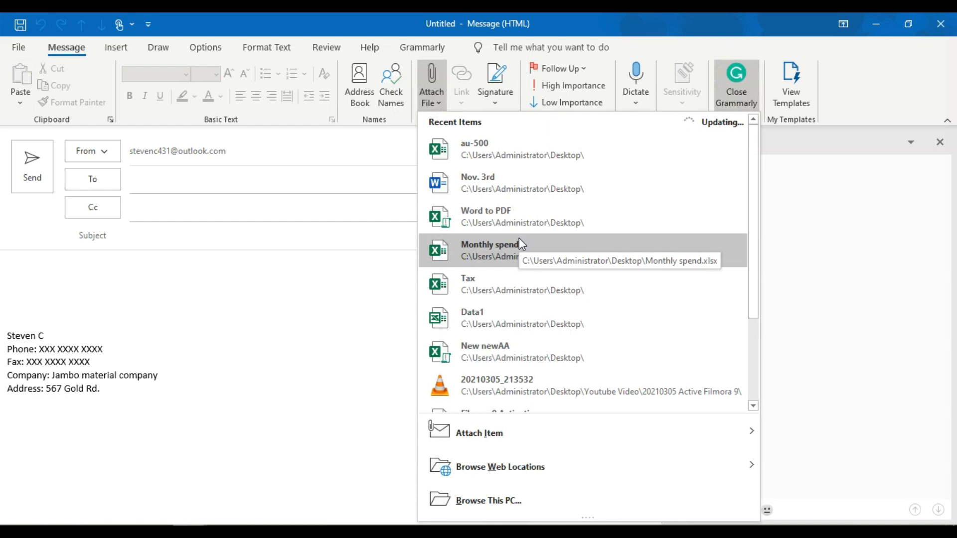
click(513, 282)
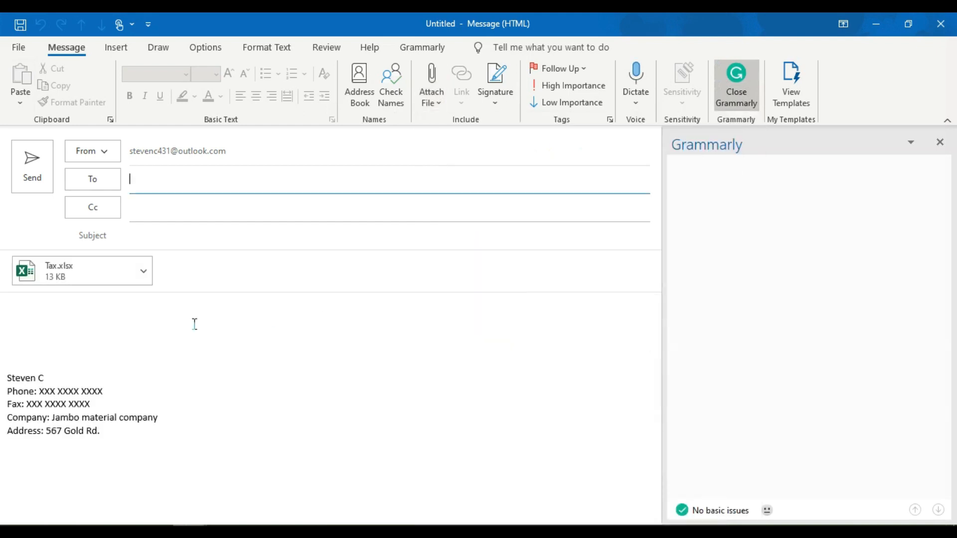
click(156, 324)
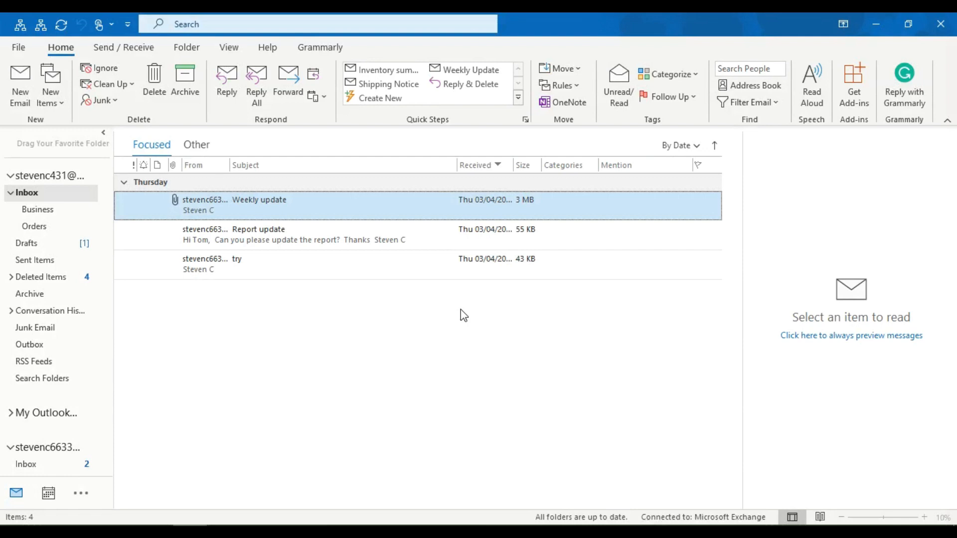
- Start a new email and switch its signature to the Thanks signature with The Power image
click(34, 100)
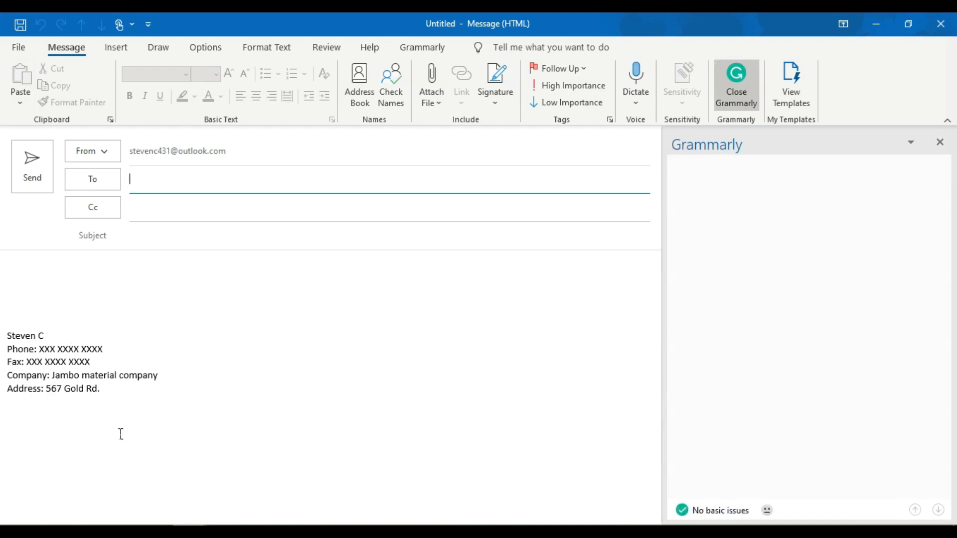
click(488, 110)
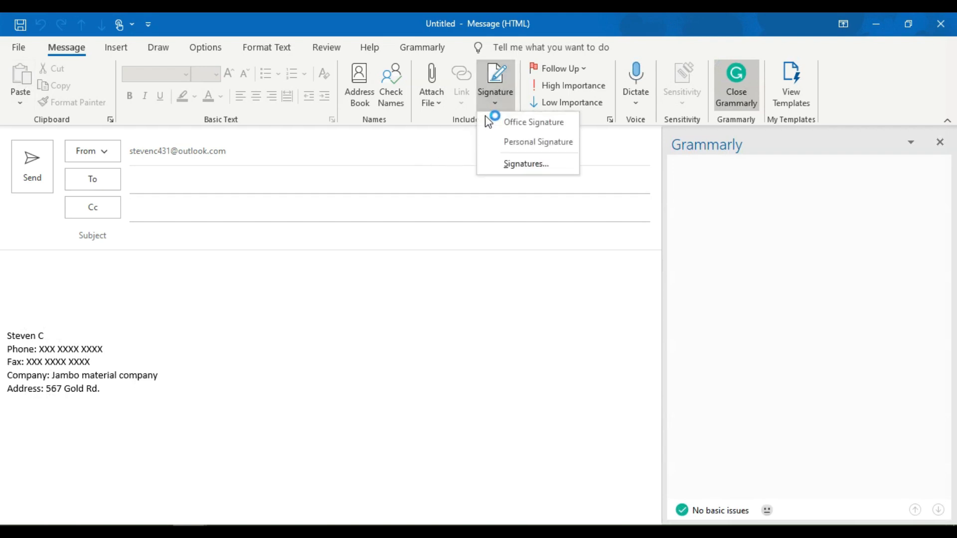
click(520, 142)
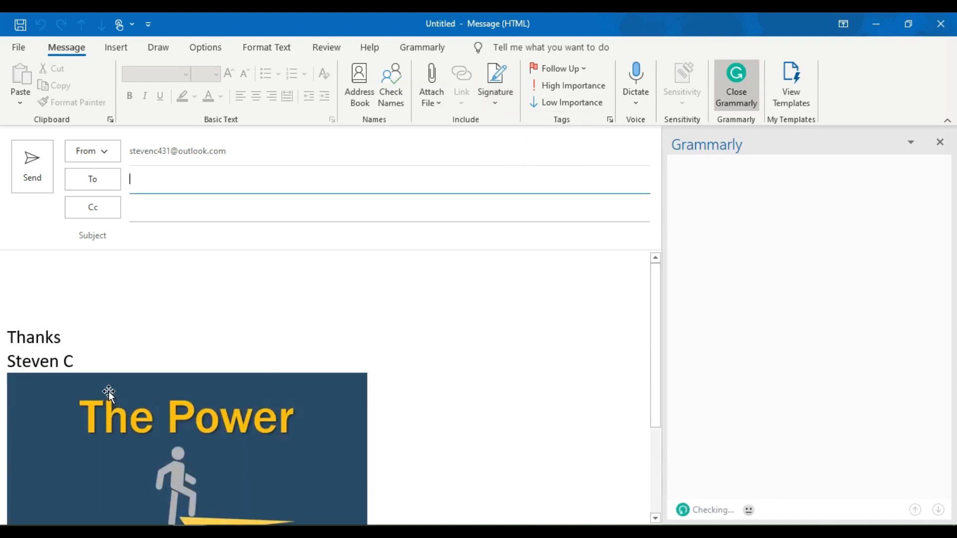
click(159, 350)
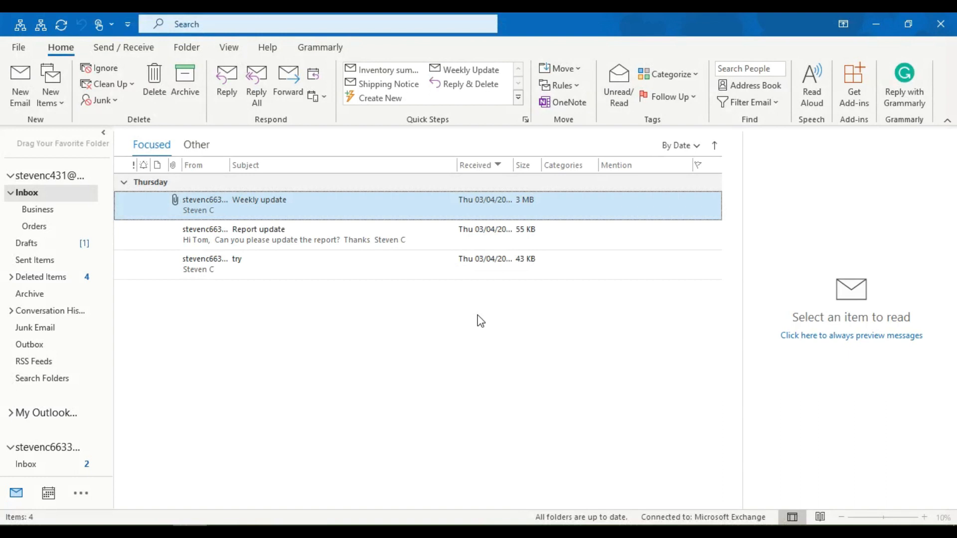
- On a new email, use Options > Delay Delivery to hold it until 5:00 PM on 03/06/2021
click(20, 98)
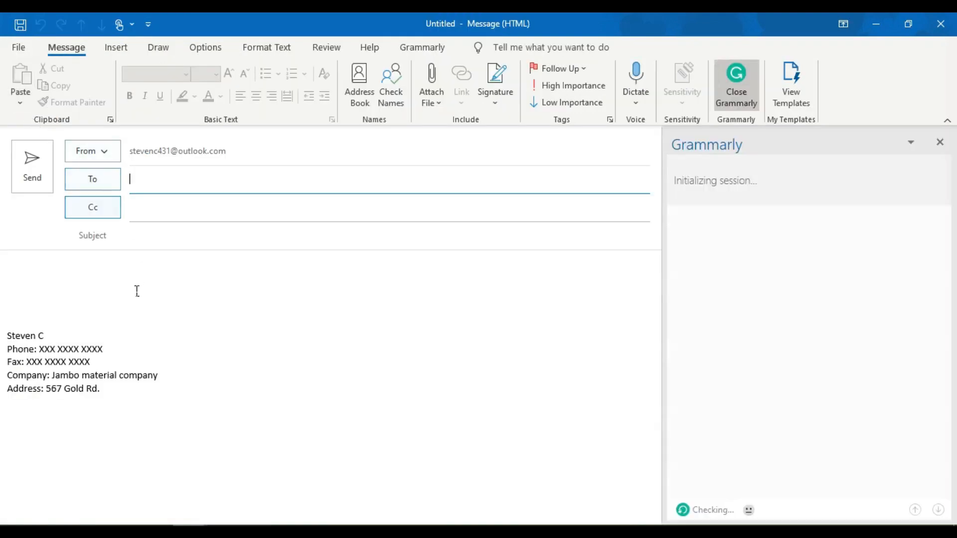
click(130, 292)
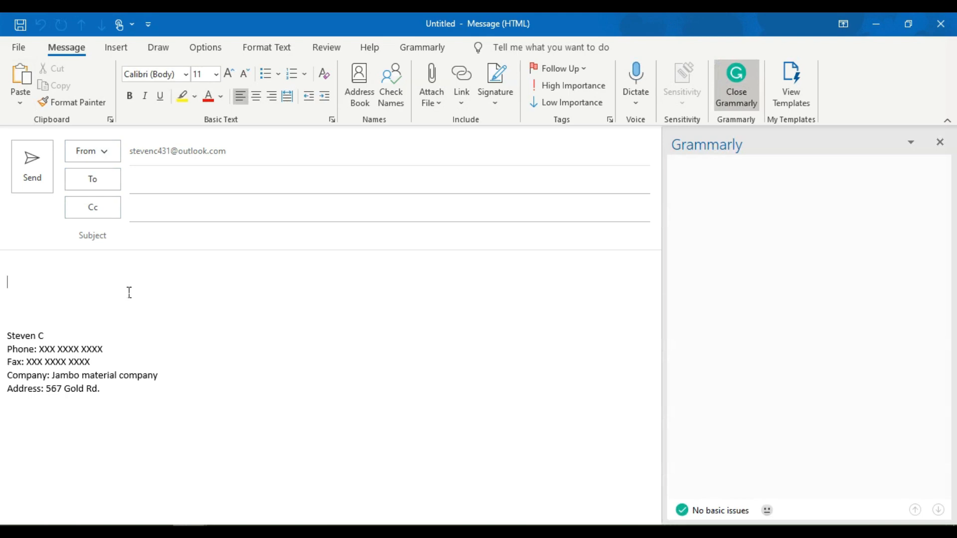
click(208, 54)
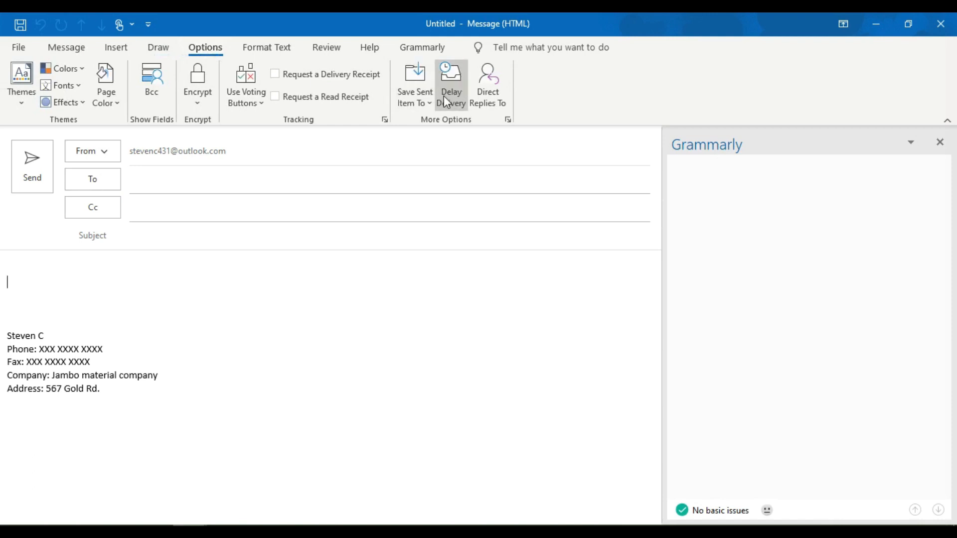
click(444, 96)
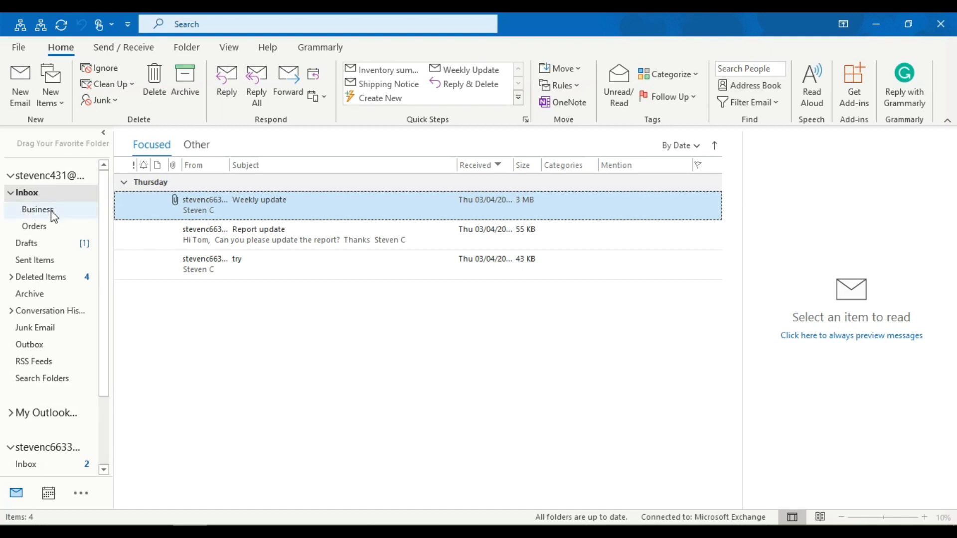
- Add a new Inbox subfolder named 'School' next to the Business and Orders folders
click(42, 228)
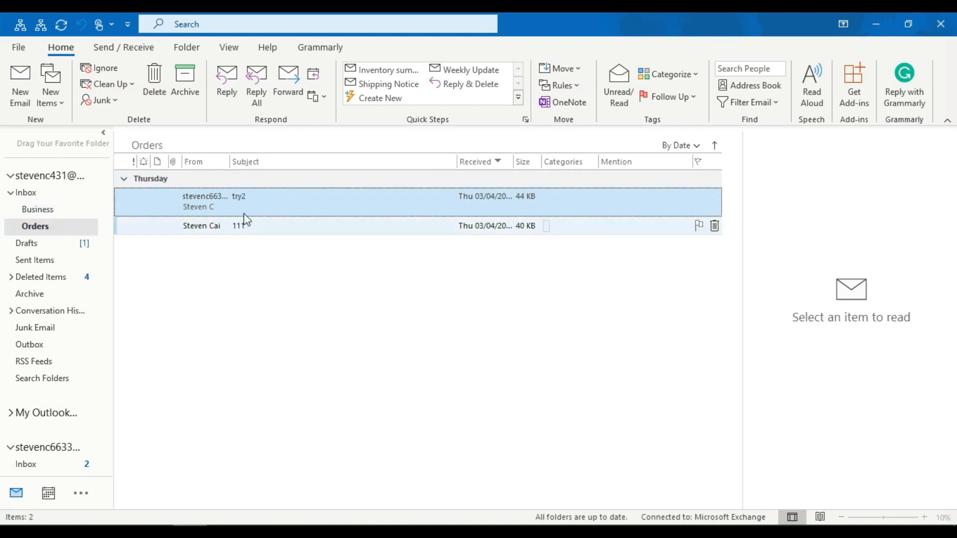
click(46, 213)
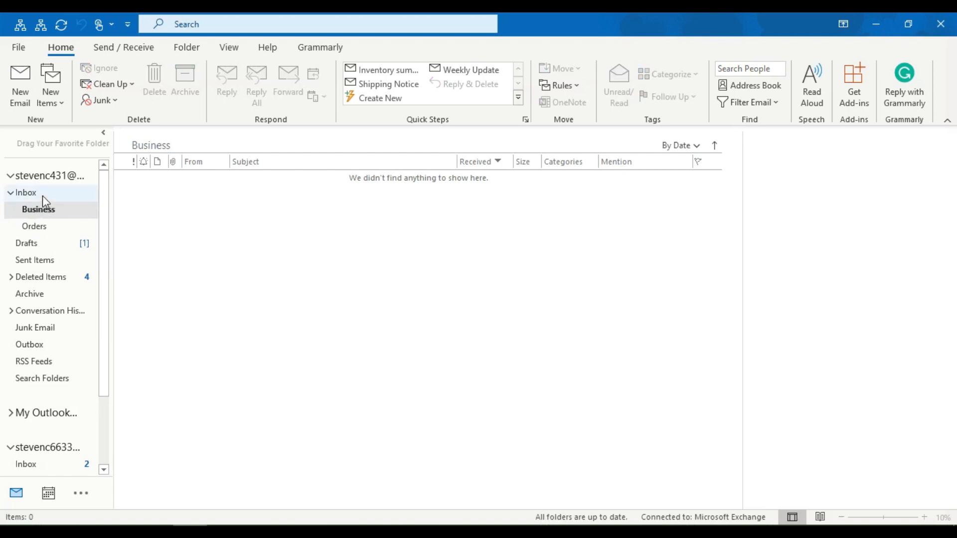
right_click(43, 196)
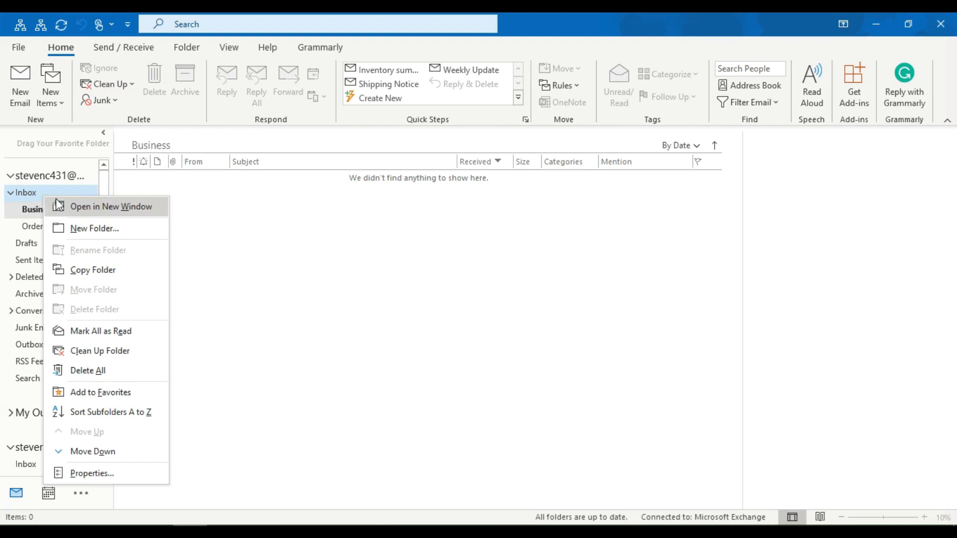
click(102, 224)
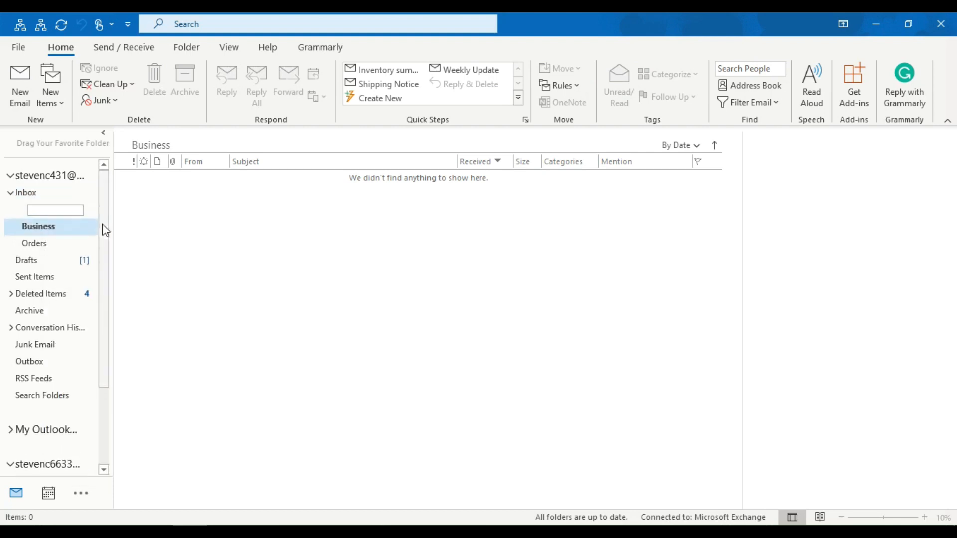
text(School)
key(Return)
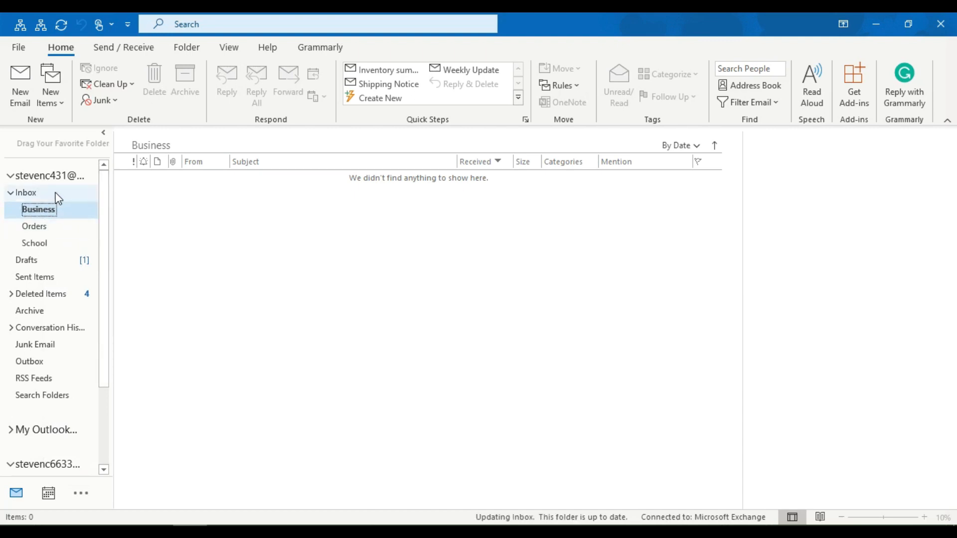
click(58, 196)
- Move the Report update message into the new School folder
click(272, 239)
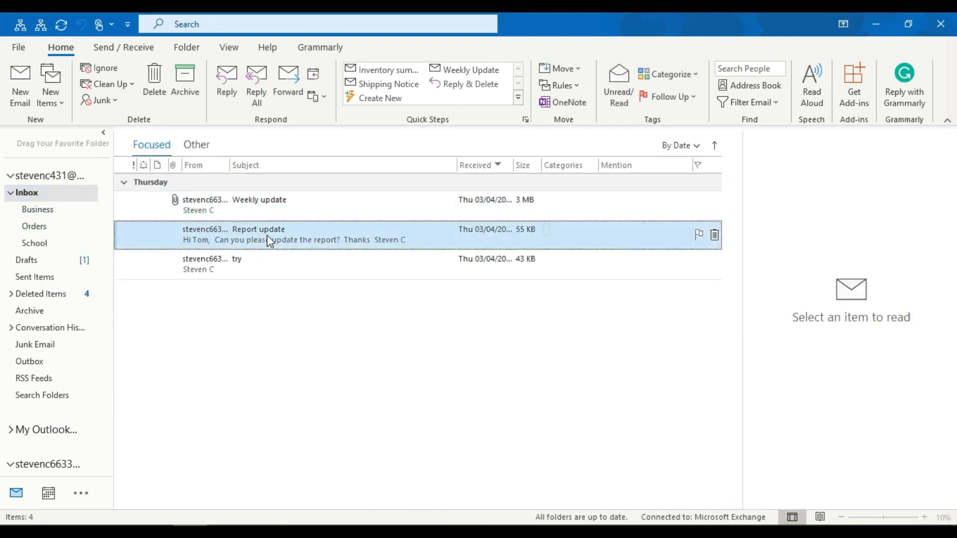
drag(283, 235, 49, 242)
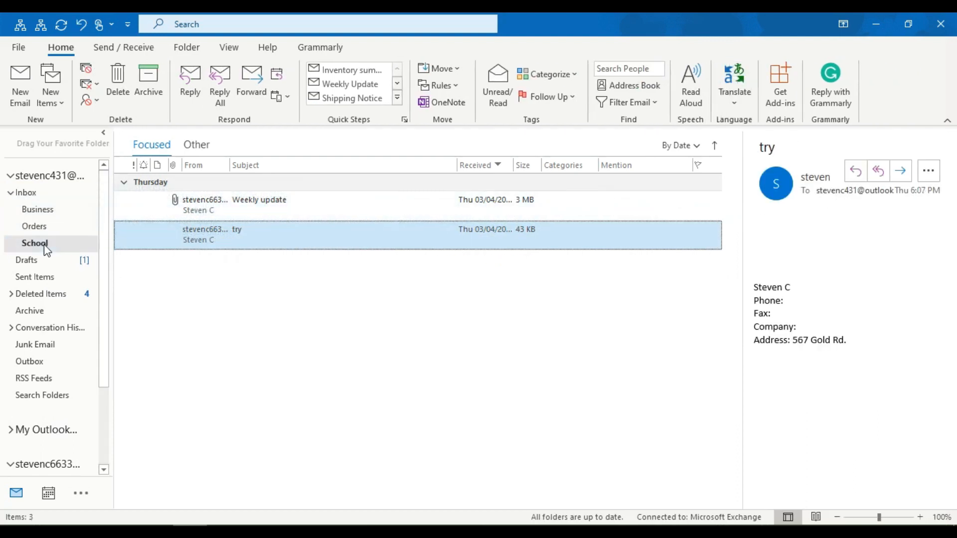
click(45, 245)
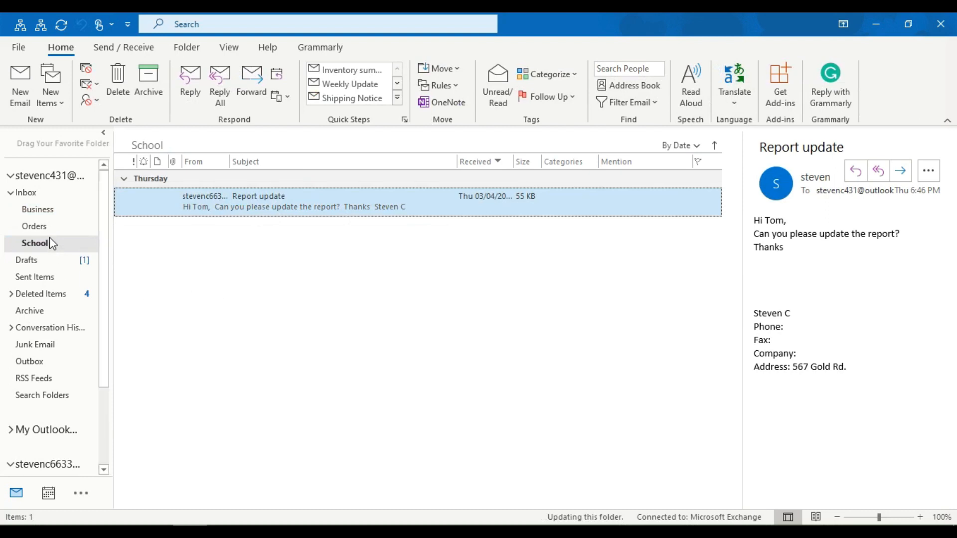
- Move Report update on into Business, and the try2 message from Orders back to the Inbox
right_click(250, 204)
click(191, 244)
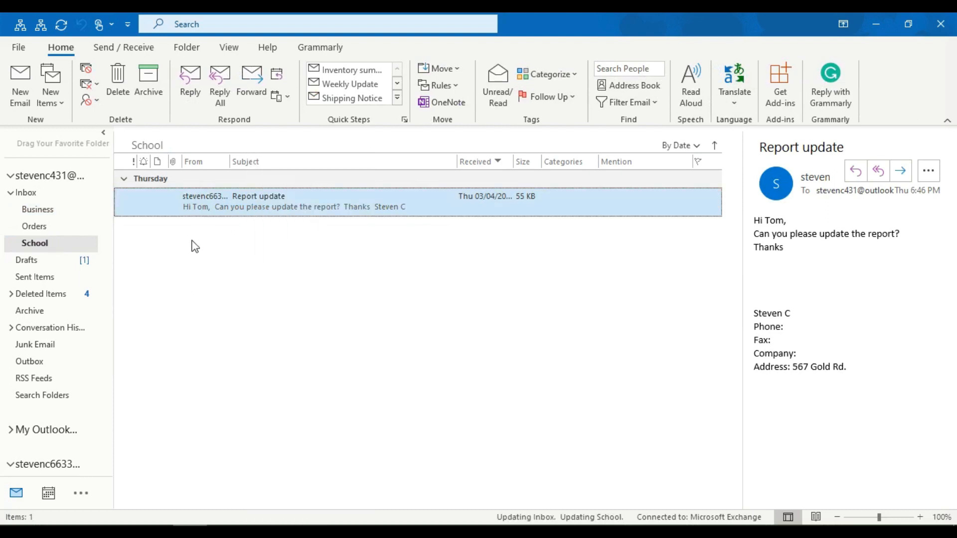
drag(194, 211, 49, 210)
click(47, 220)
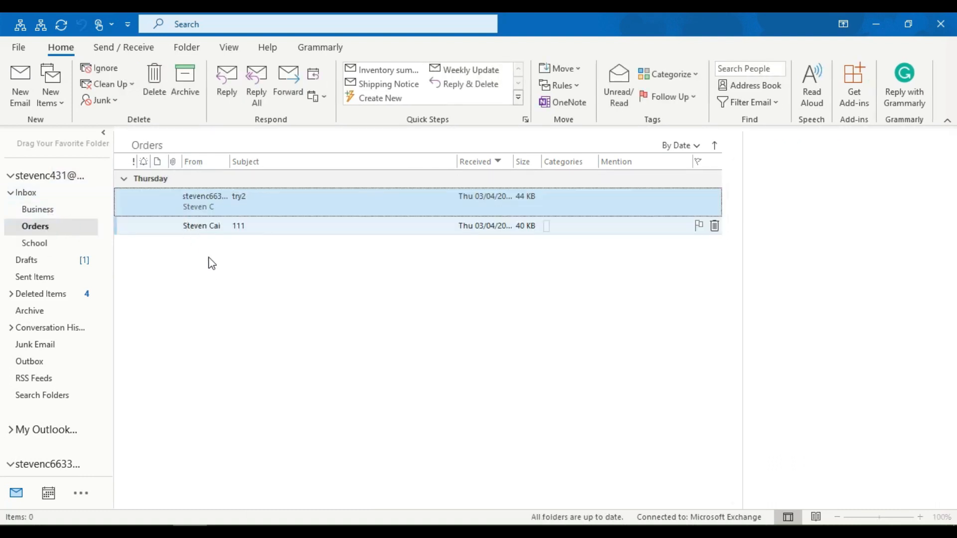
drag(211, 200, 72, 195)
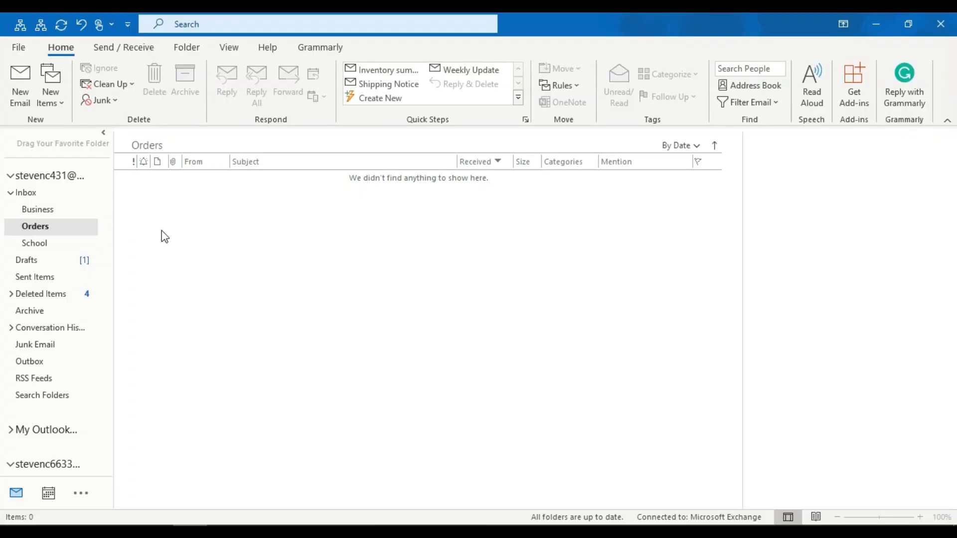
- Start a new email with the contact-details signature, putting the cursor in its To and Cc lines
click(20, 83)
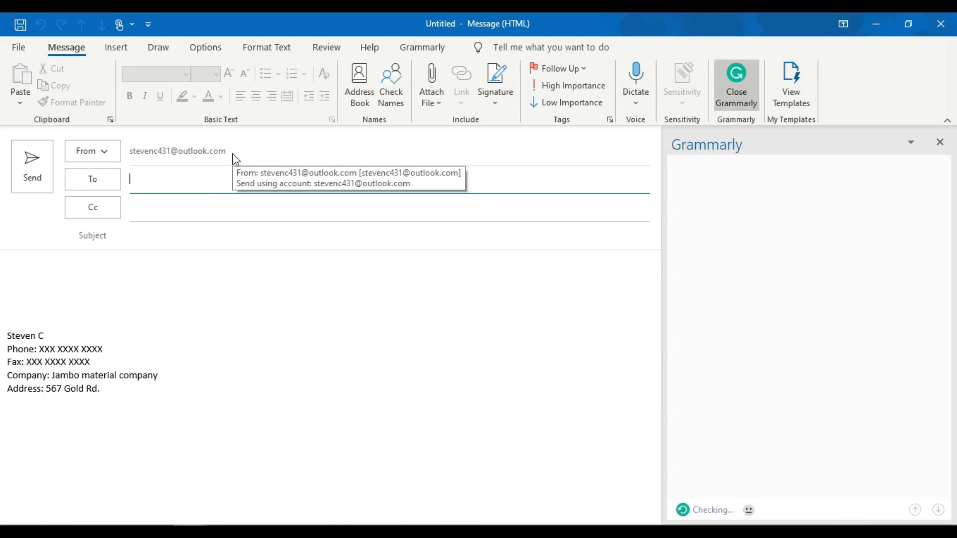
click(168, 188)
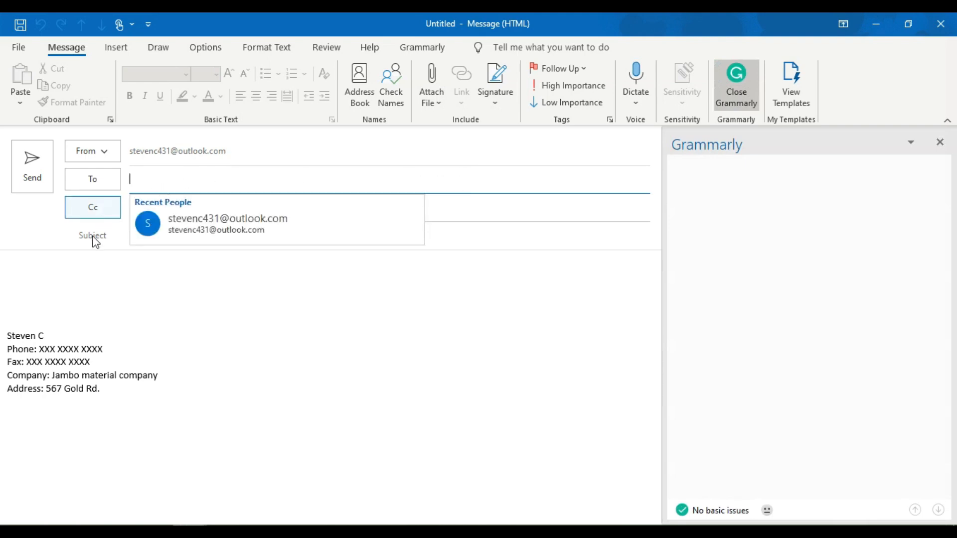
click(94, 273)
click(163, 208)
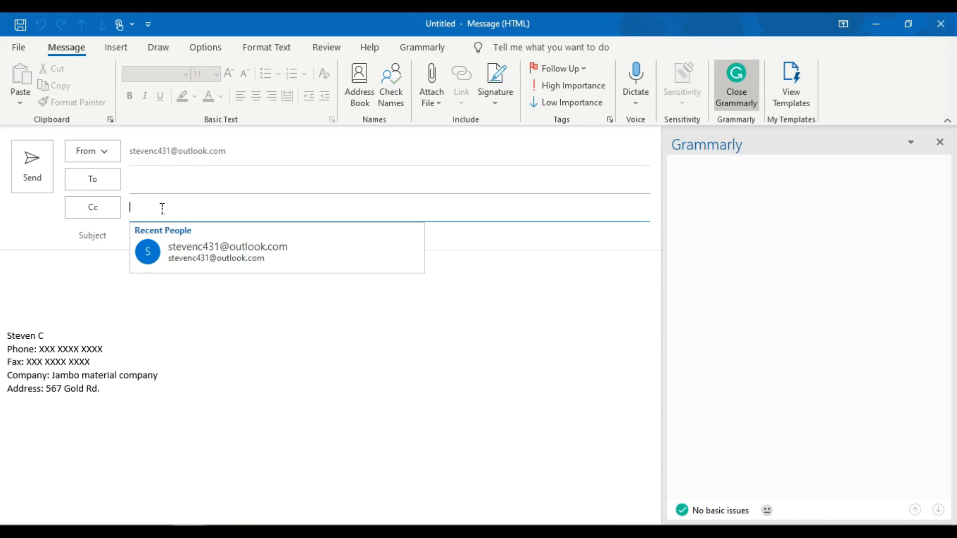
- In Select Names, enter one Bcc, one Cc (a gmail.com address) and one To recipient address, then apply them
click(92, 211)
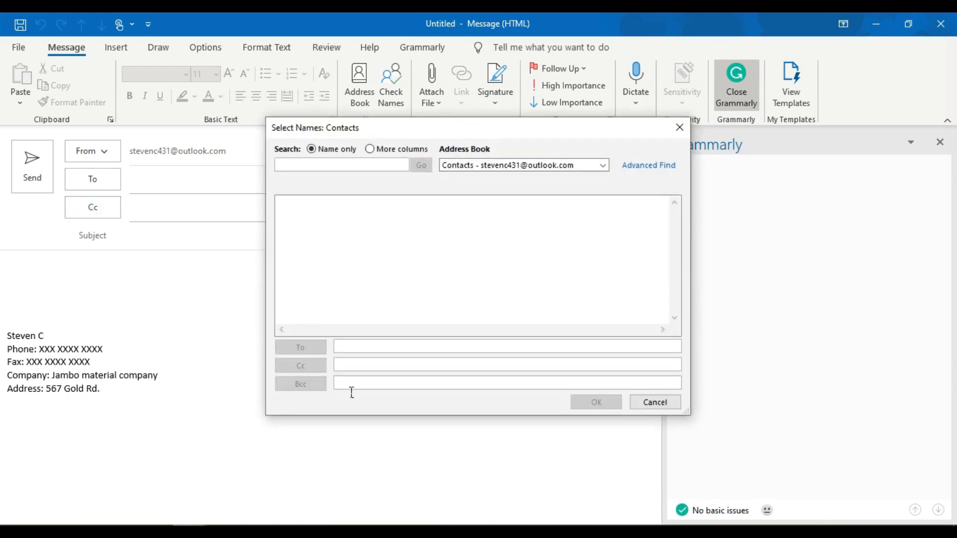
click(351, 389)
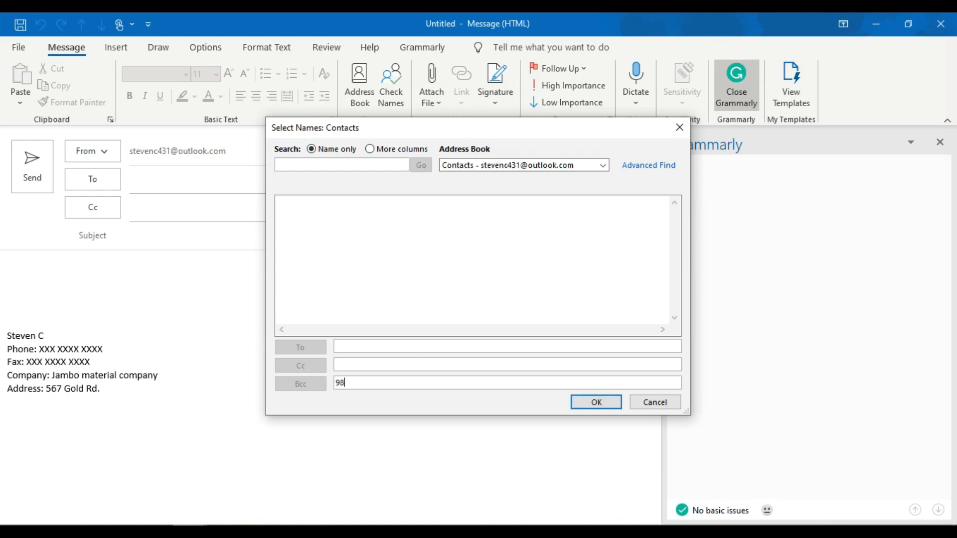
click(396, 367)
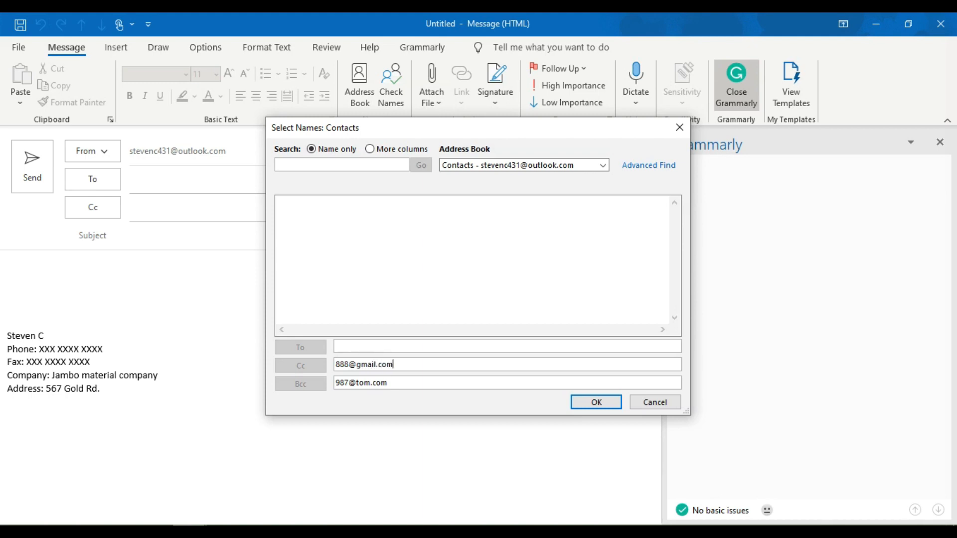
click(384, 352)
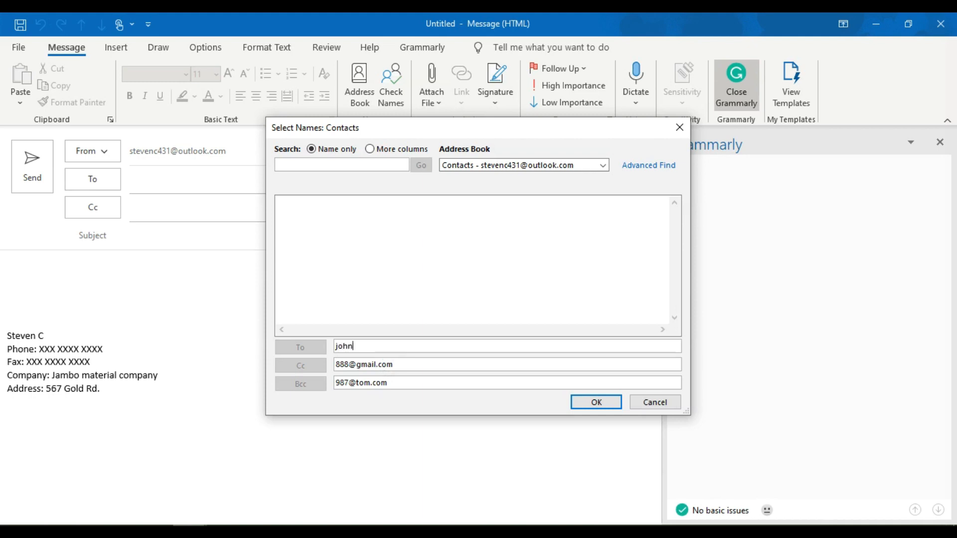
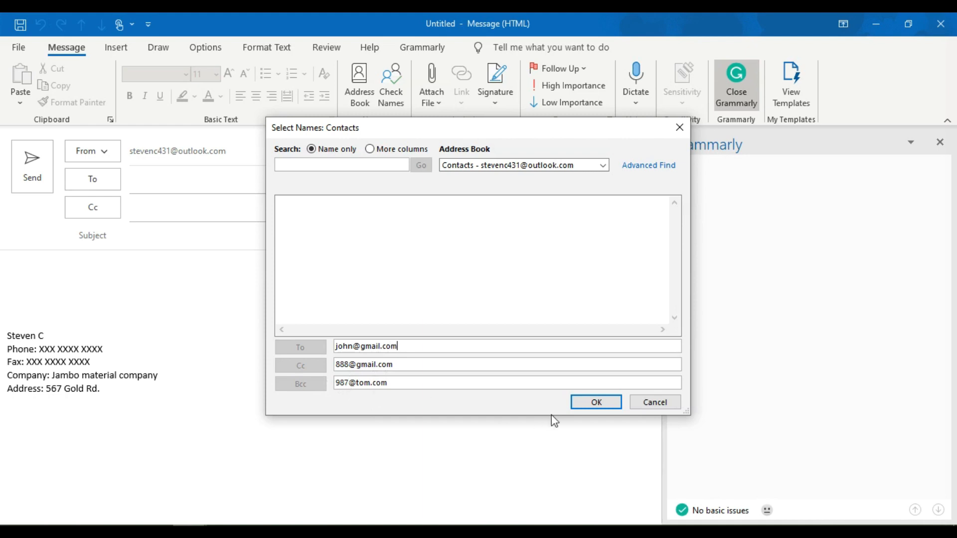
click(596, 402)
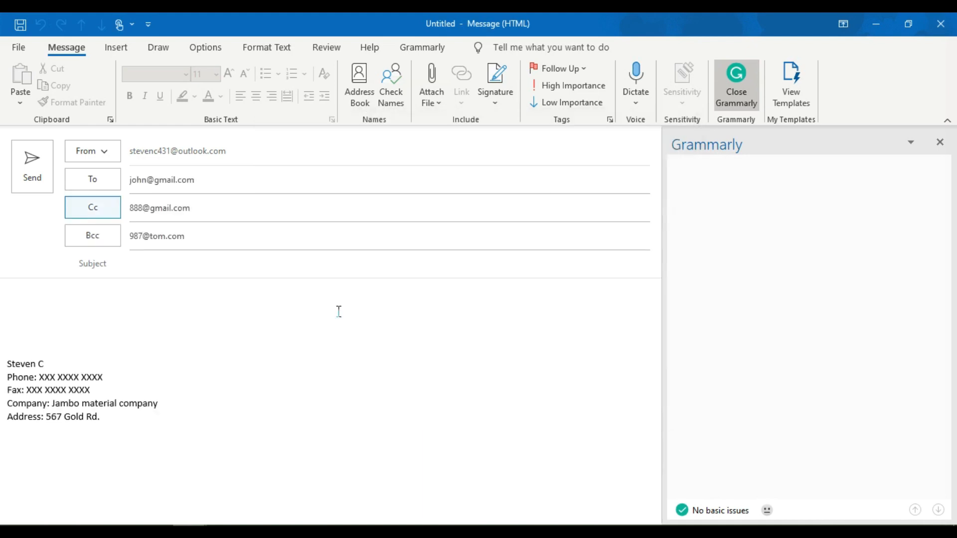